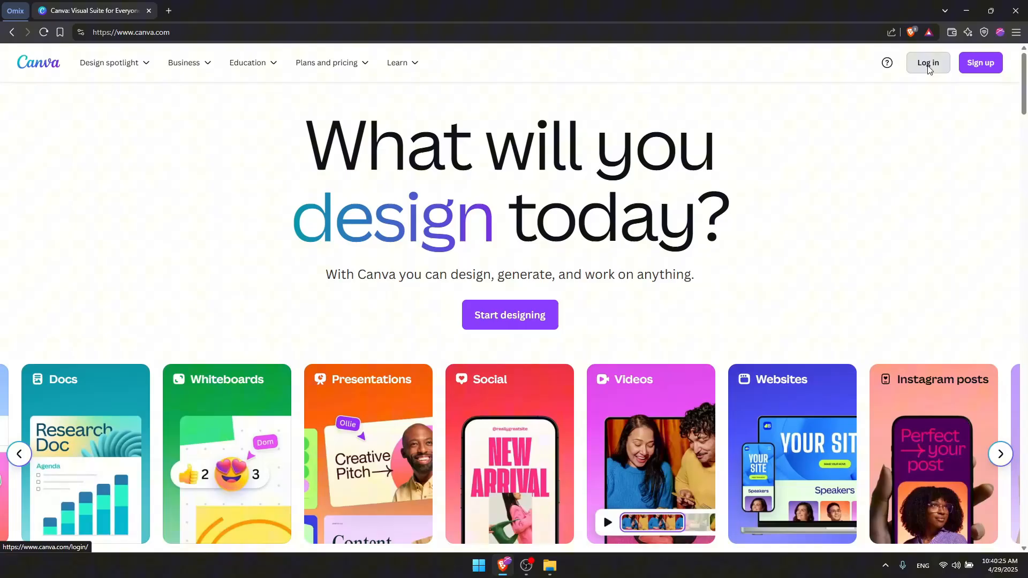
Log in to Canva with the first listed Google account and dismiss the Canva Pro trial offer
left_click(828, 130)
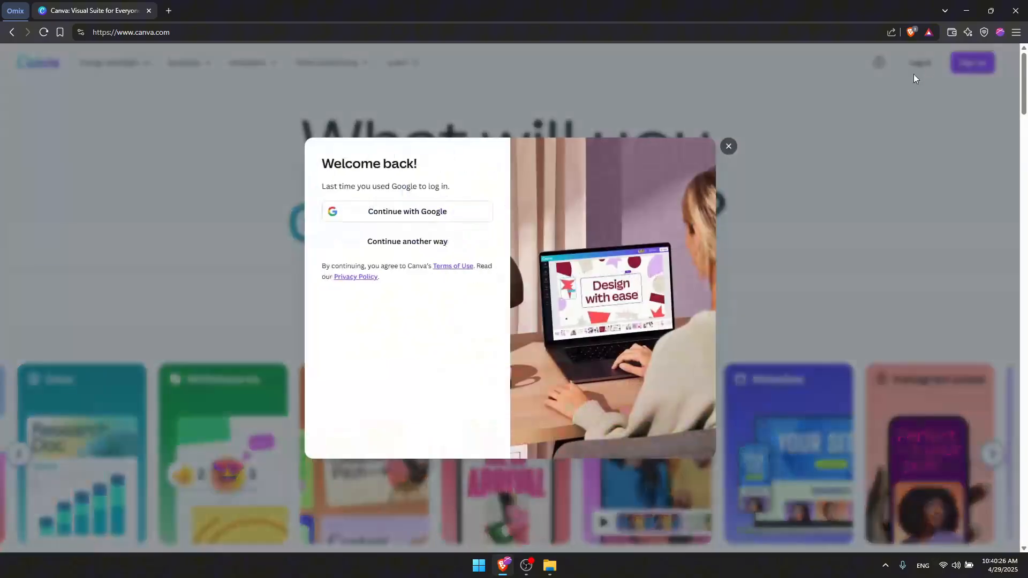
left_click(426, 210)
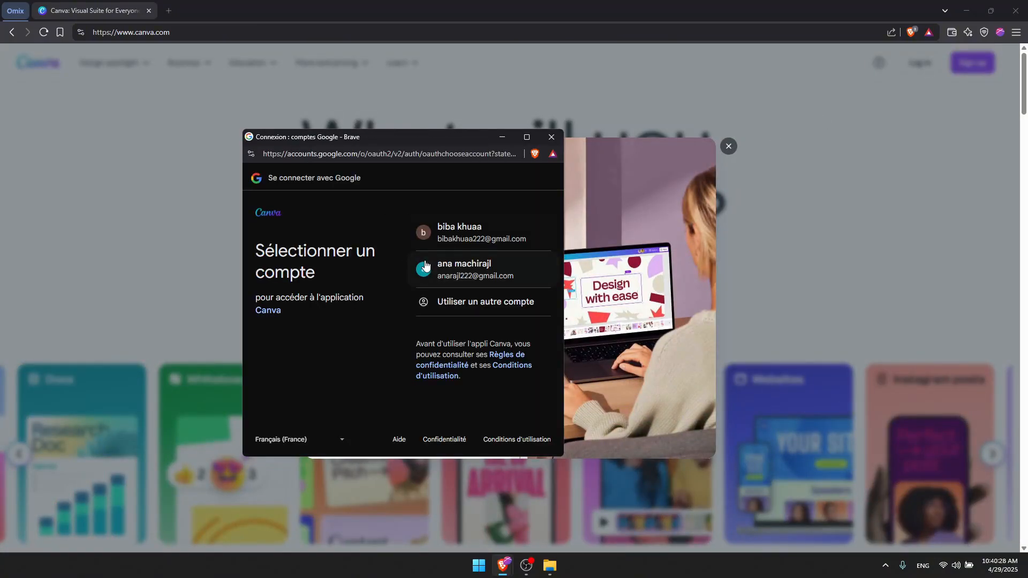
left_click(448, 233)
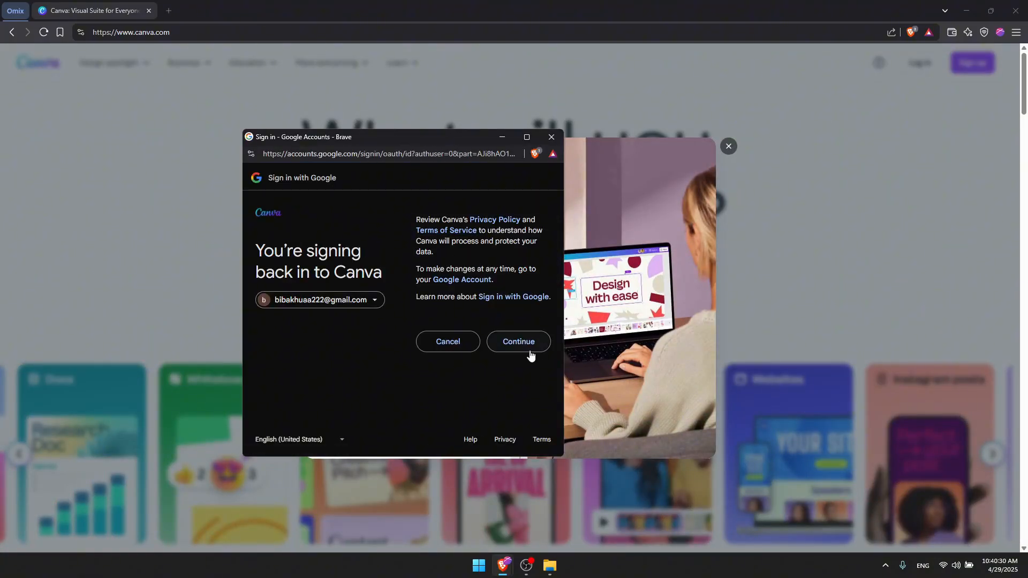
left_click(517, 341)
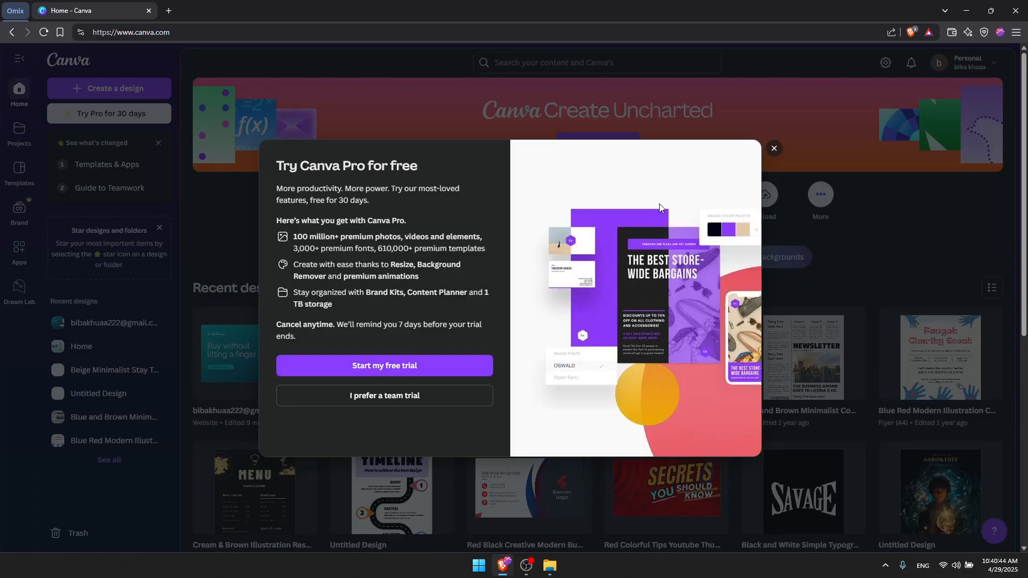
left_click(771, 152)
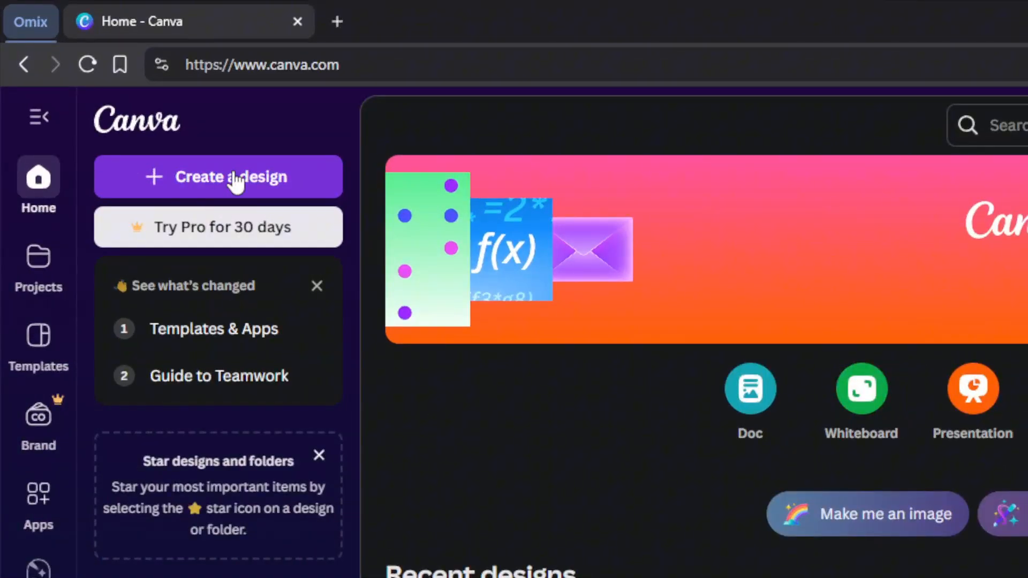
Search the new design types for "sticker" and create a blank Sticker (Circle) design
left_click(235, 179)
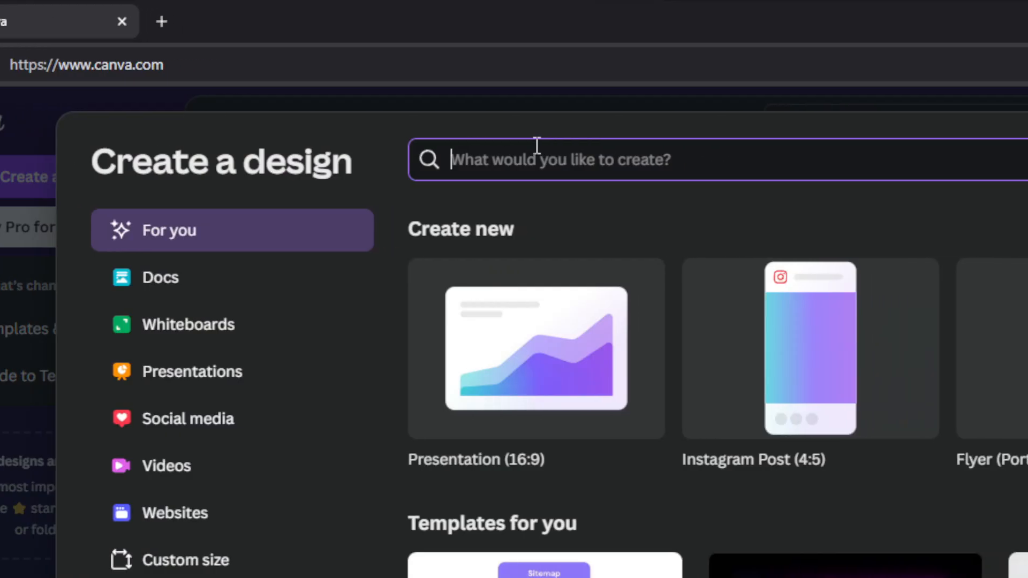
type("s")
key("BackSpace")
type("sticke")
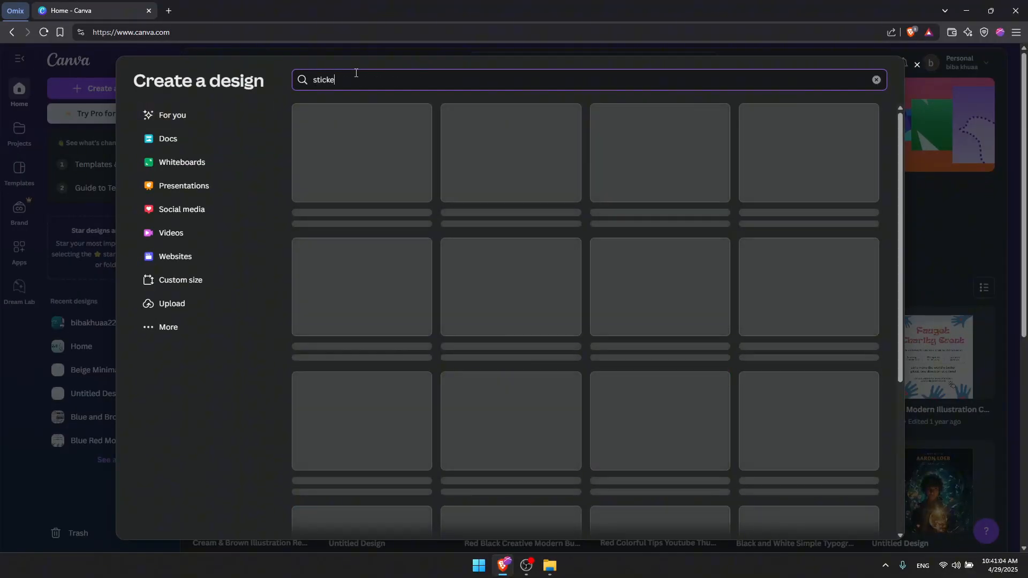
type("r")
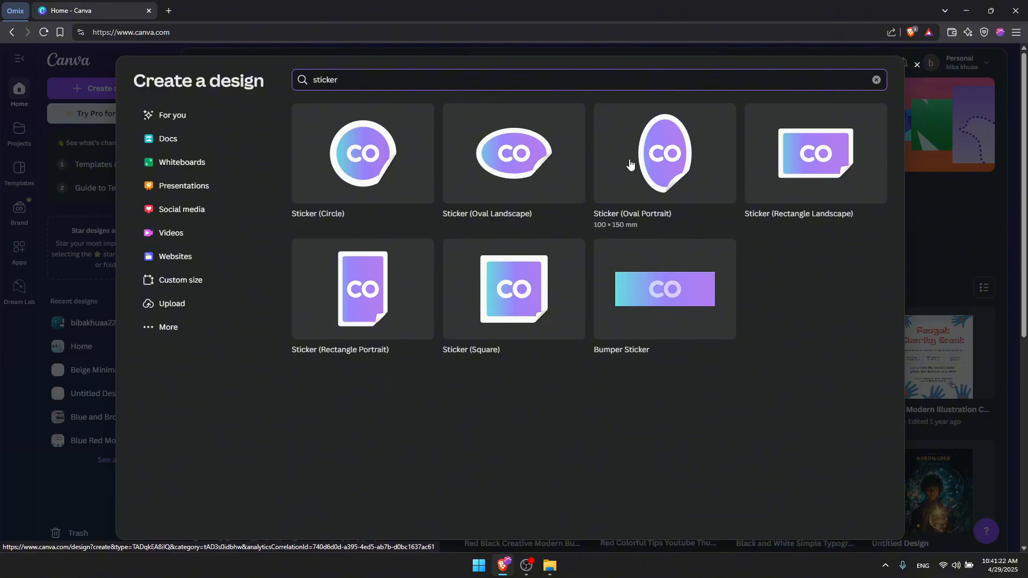
left_click(356, 152)
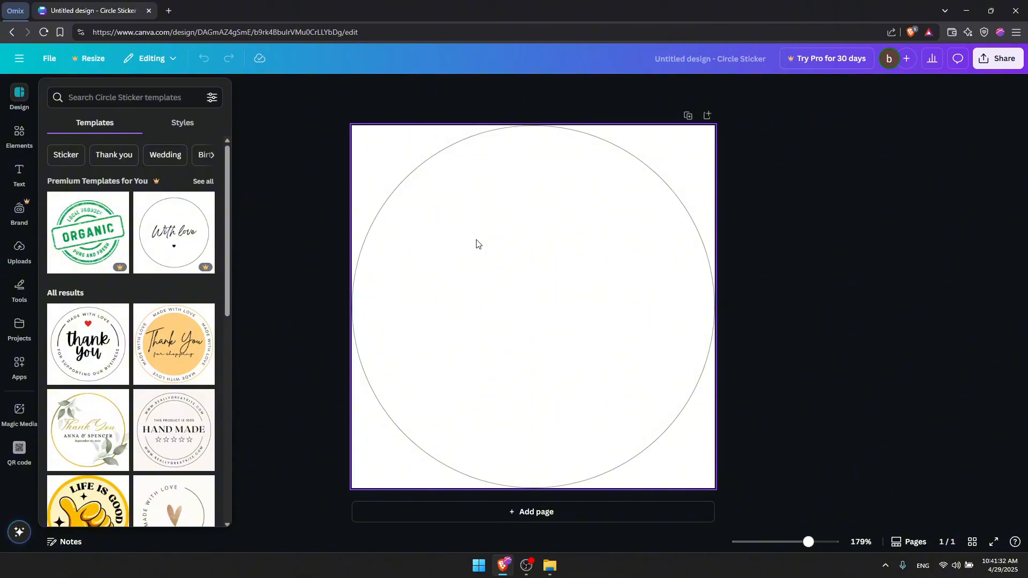
Try turquoise and light blue solid colors, and the grey-to-white gradient, as the page background
left_click(387, 174)
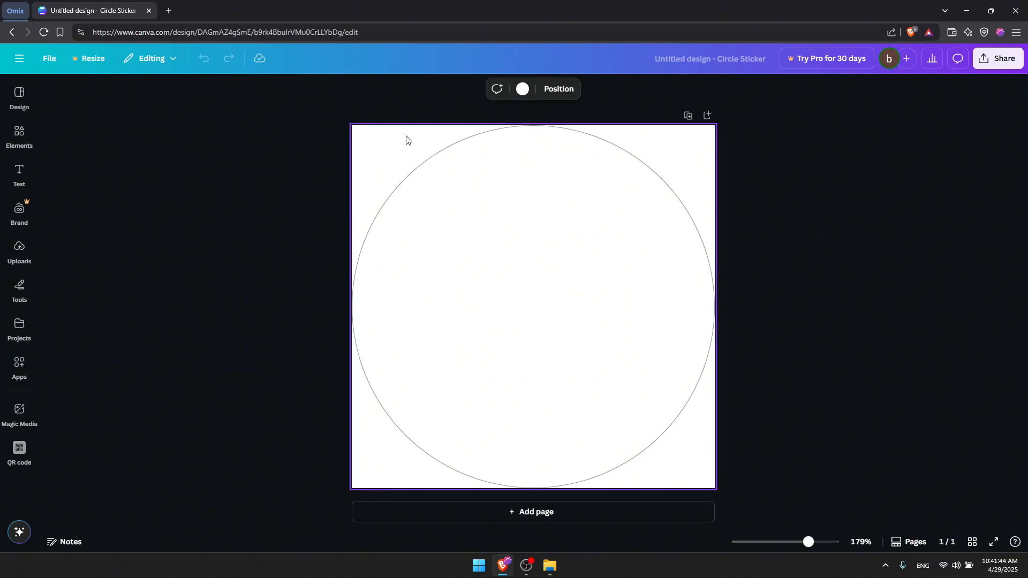
left_click(522, 90)
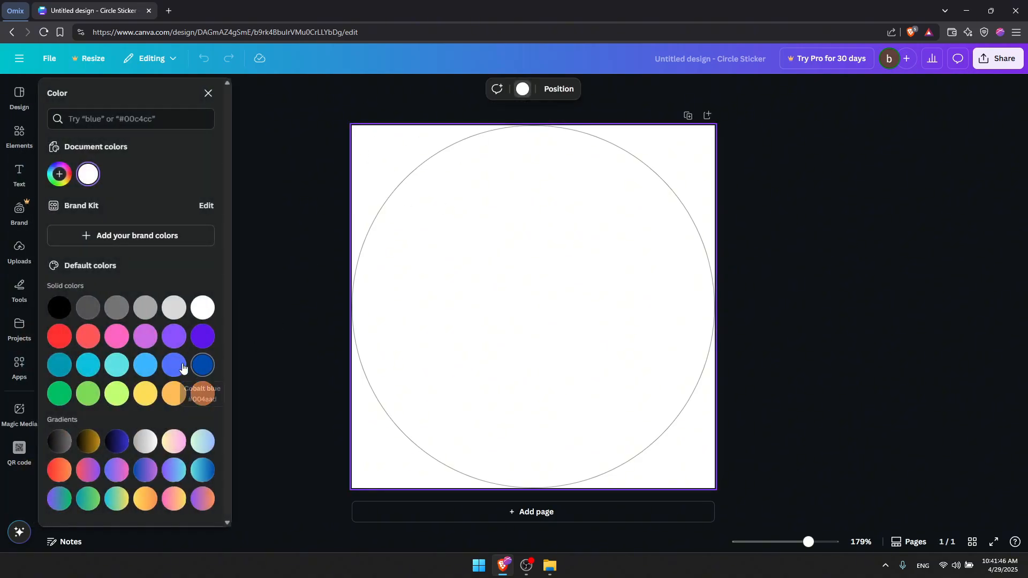
left_click(184, 359)
left_click(202, 336)
left_click(117, 365)
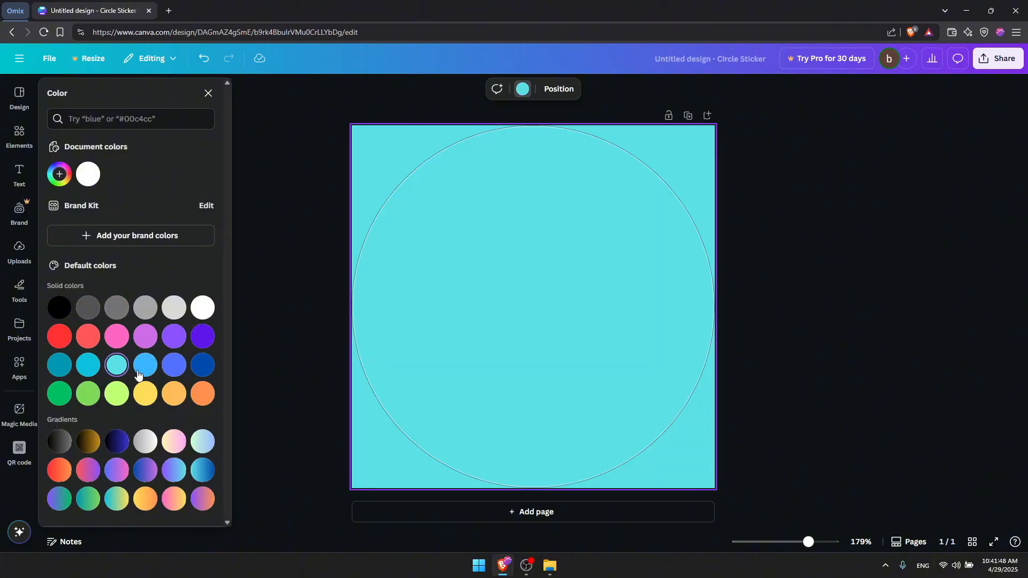
left_click(145, 365)
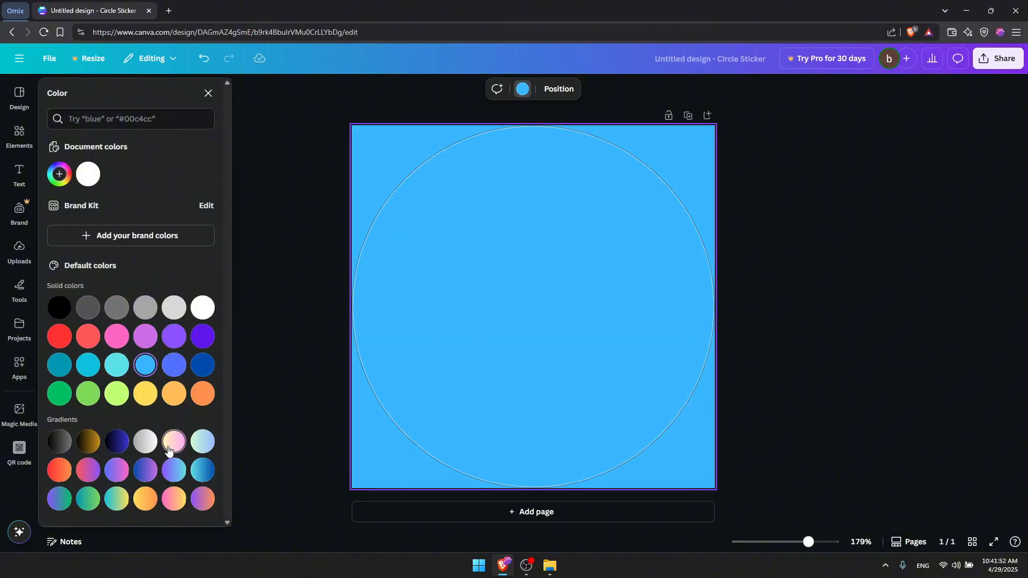
left_click(174, 441)
left_click(145, 441)
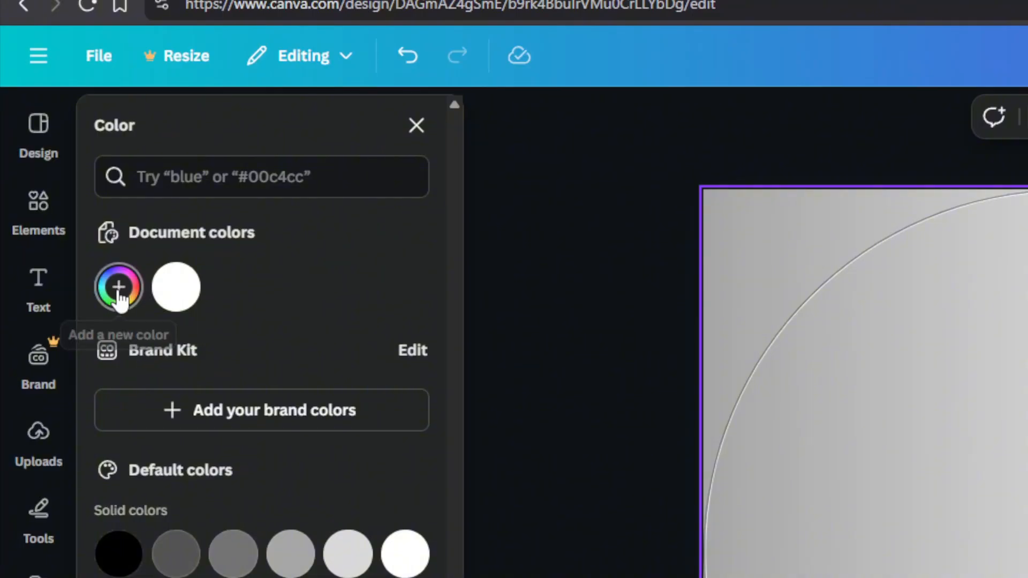
Try adding a muted reddish-brown third color to the background gradient, and switch the background to solid grey #A6A6A6
left_click(120, 299)
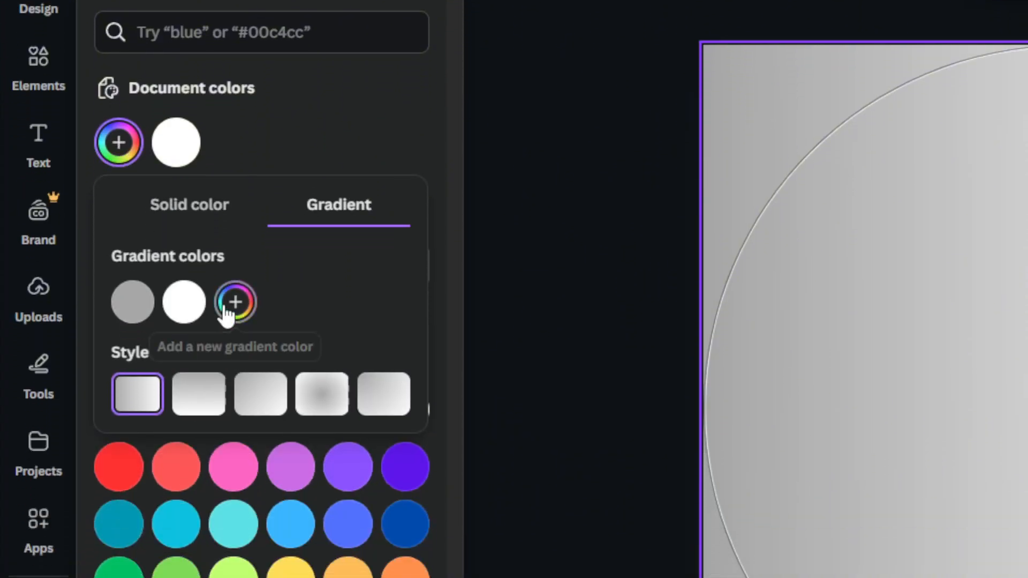
left_click(230, 357)
left_click(324, 478)
left_click_drag(324, 312, 298, 279)
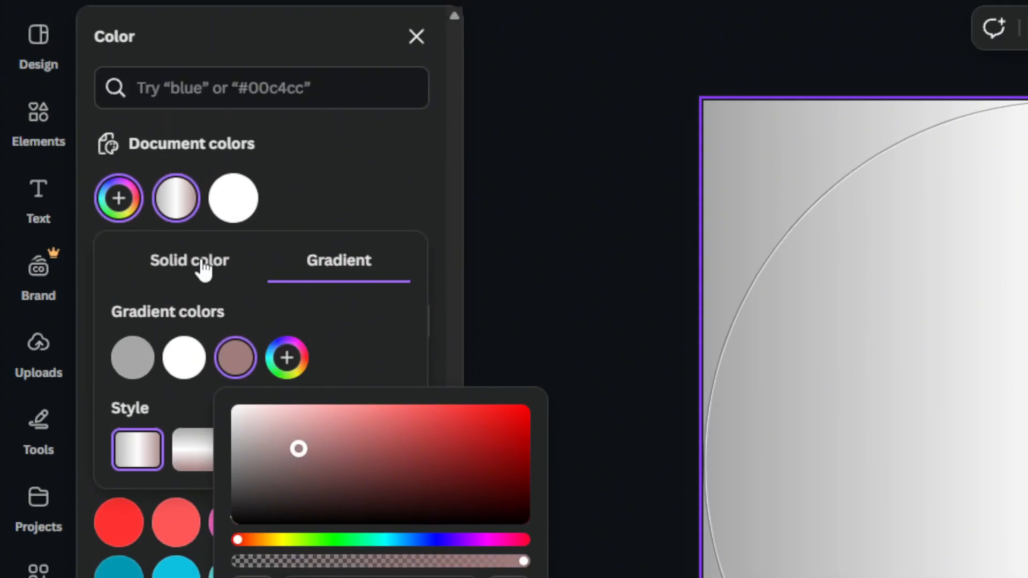
left_click(198, 218)
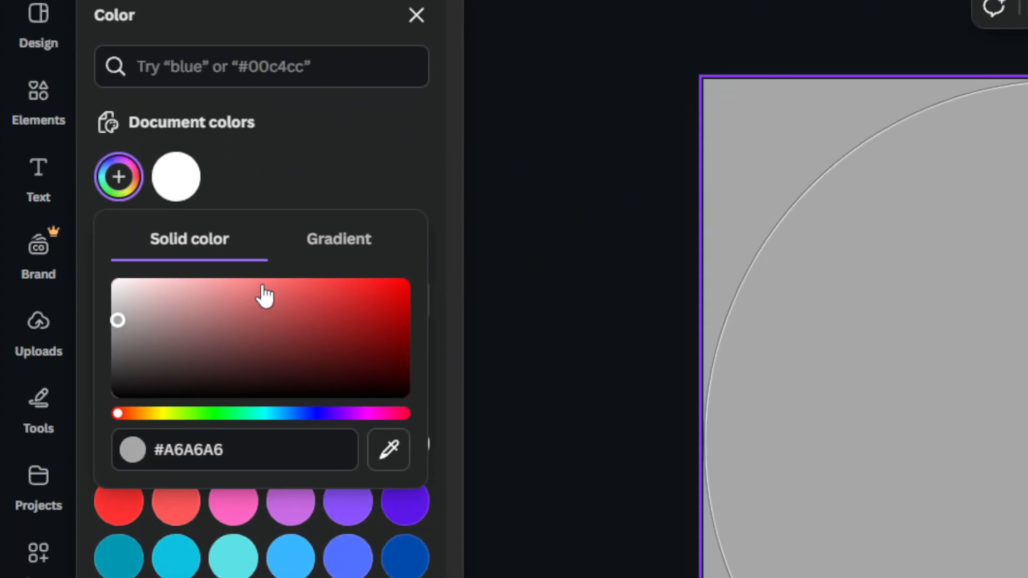
left_click(294, 201)
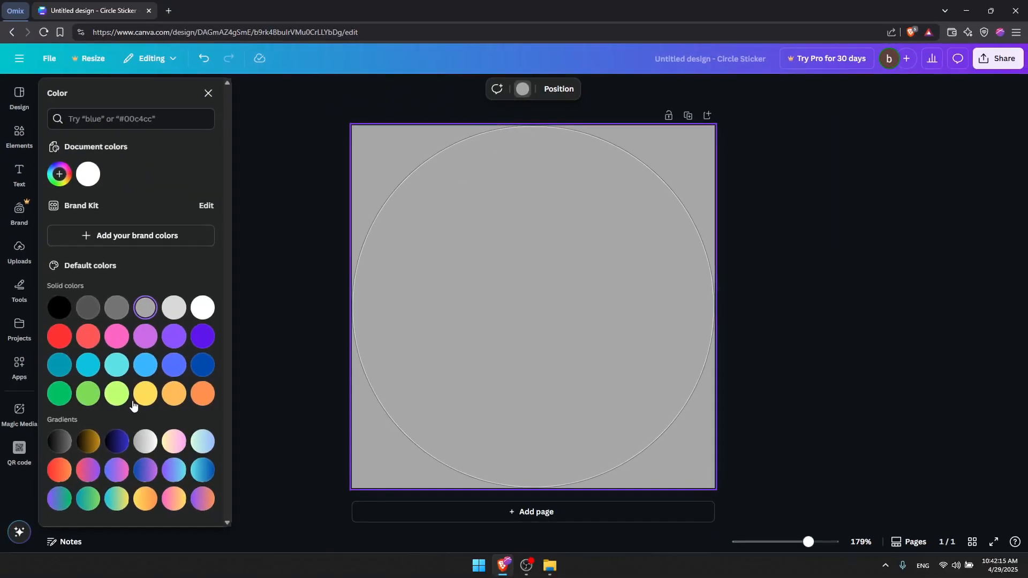
Try the black-to-blue gradient background in several gradient styles, and set the page background to solid cobalt blue #004aad
left_click(117, 441)
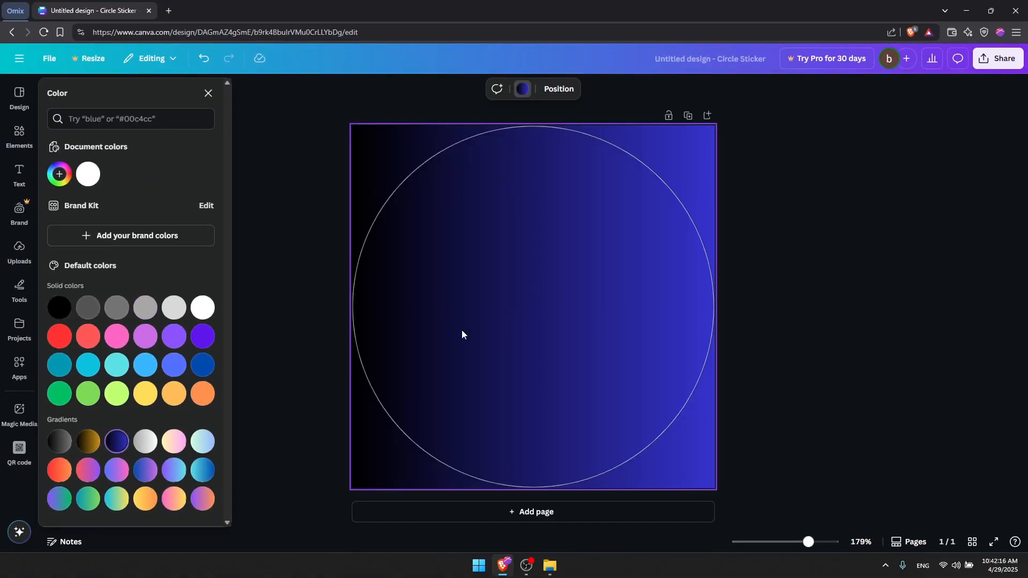
left_click(64, 179)
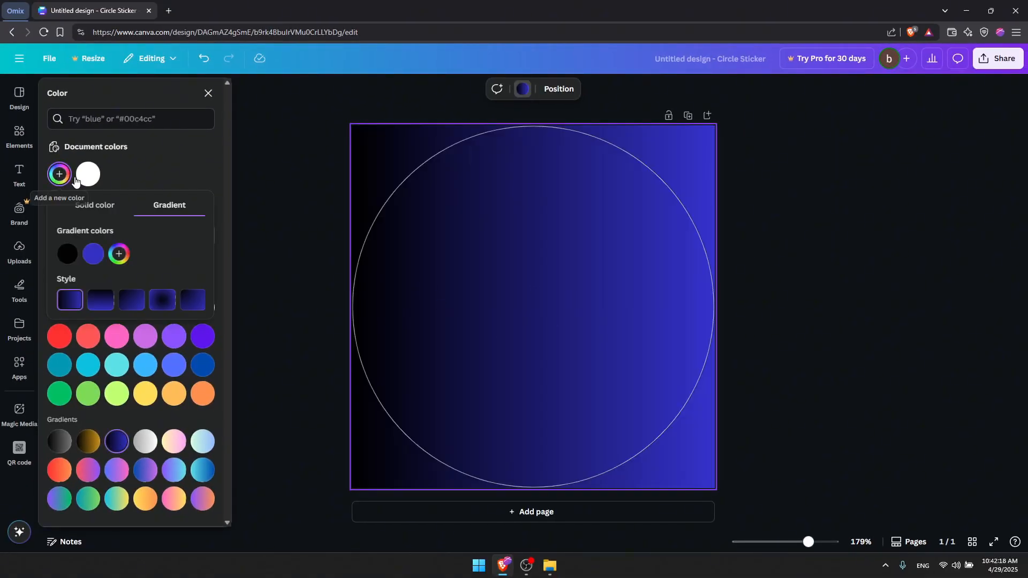
left_click(92, 299)
left_click(161, 300)
left_click(189, 303)
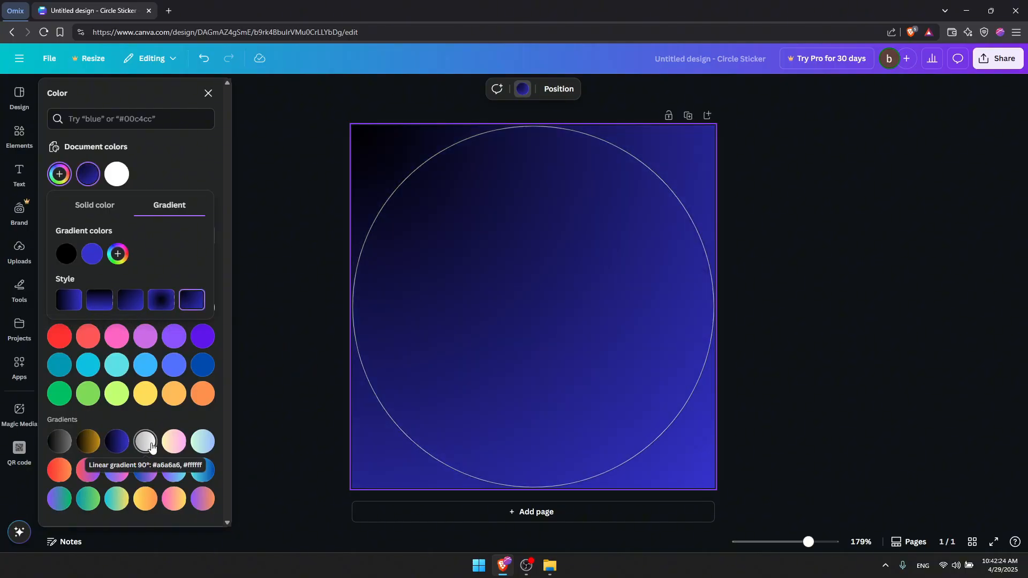
left_click(201, 365)
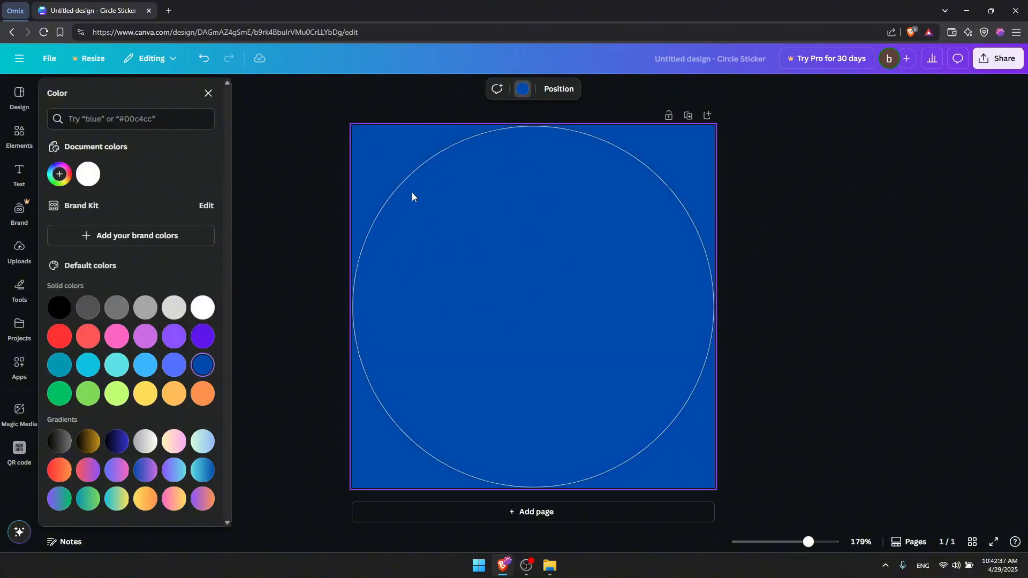
Search the circle sticker templates for "sticker"
left_click(19, 99)
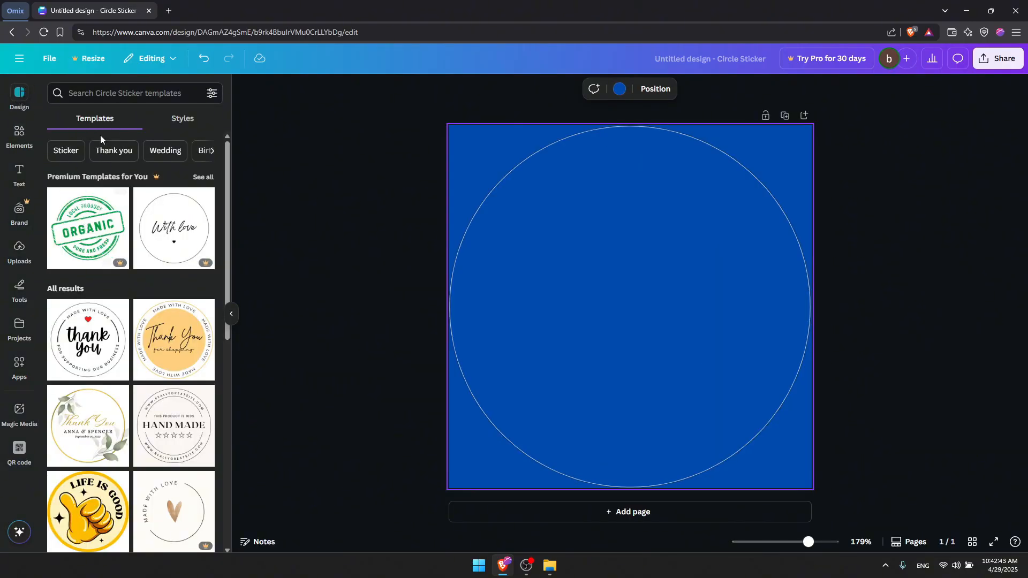
left_click(142, 99)
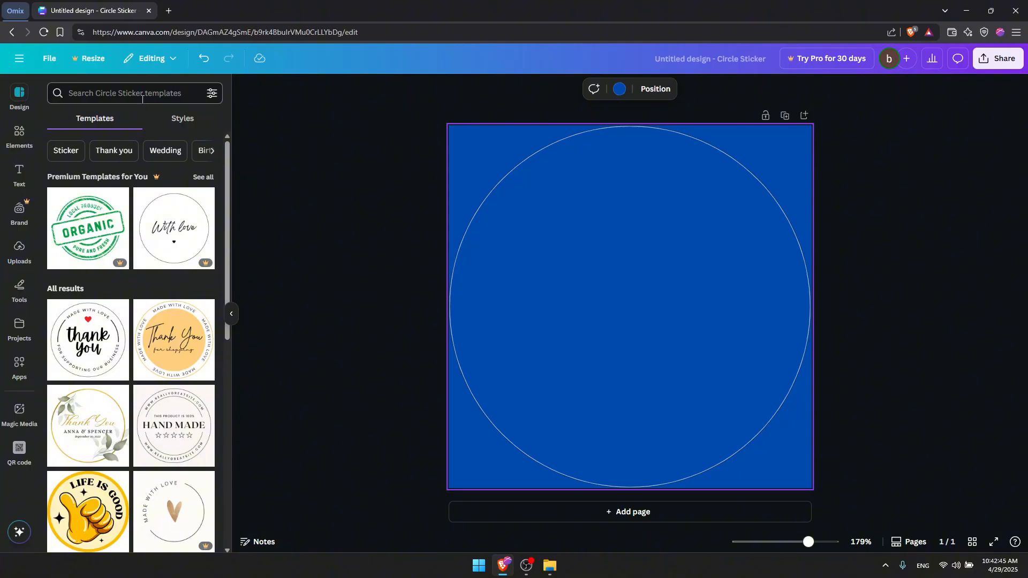
type("sticker")
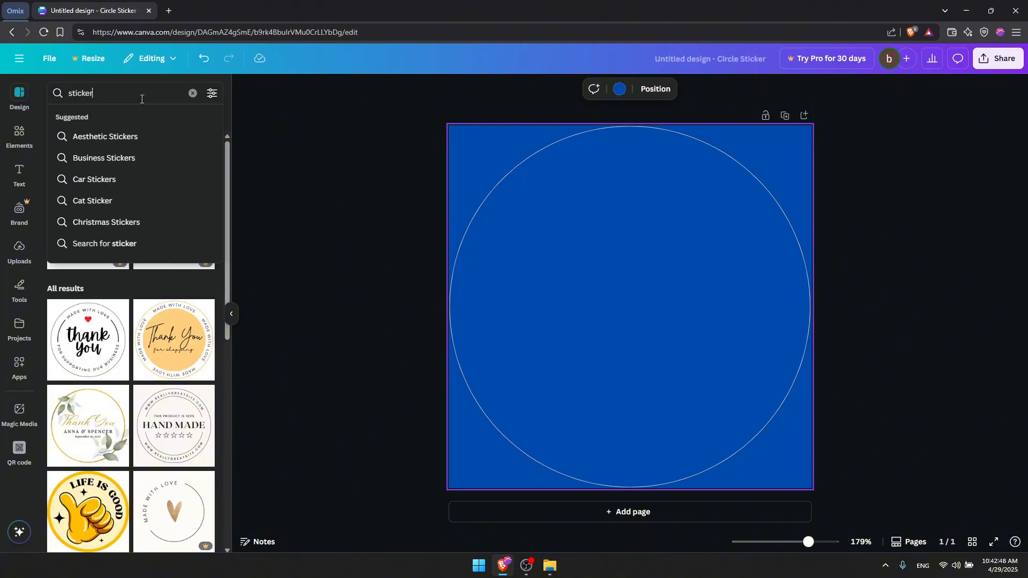
key("Return")
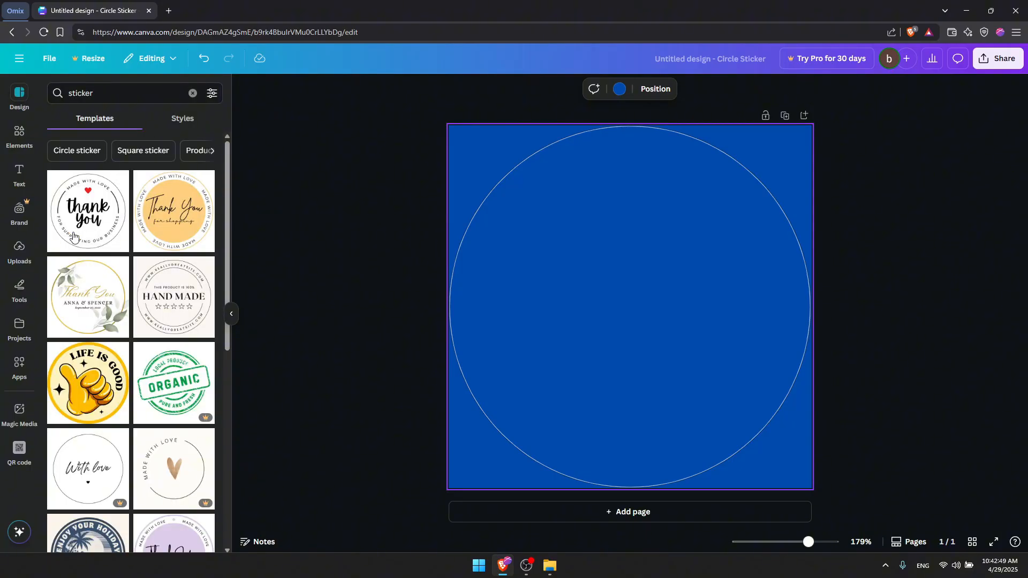
Try the Yellow Illustrated Life Is Good Circle Sticker template on the page, and undo applying it
scroll(101, 235, "down", 3)
scroll(102, 234, "down", 3)
scroll(103, 233, "up", 5)
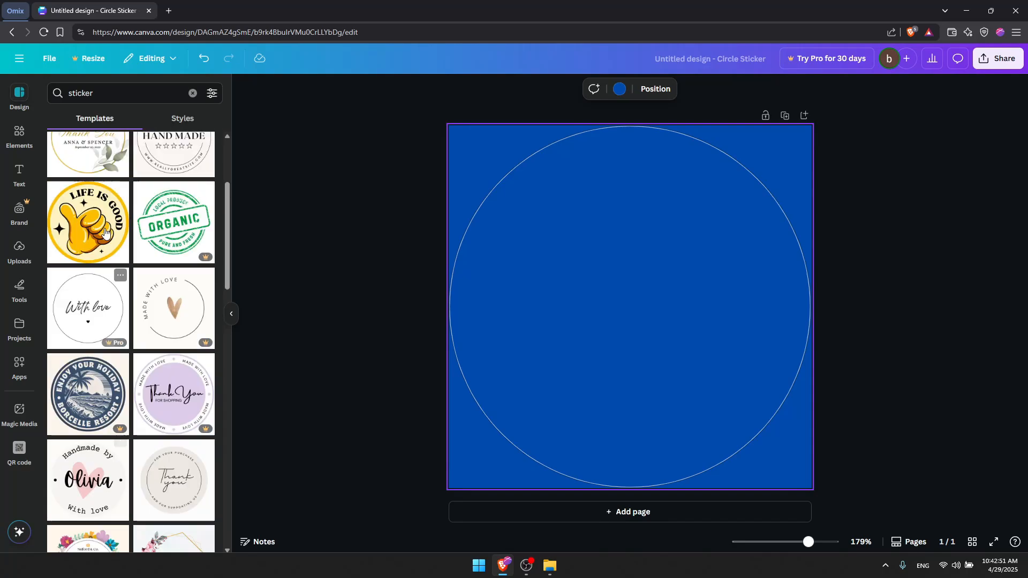
scroll(105, 232, "up", 1)
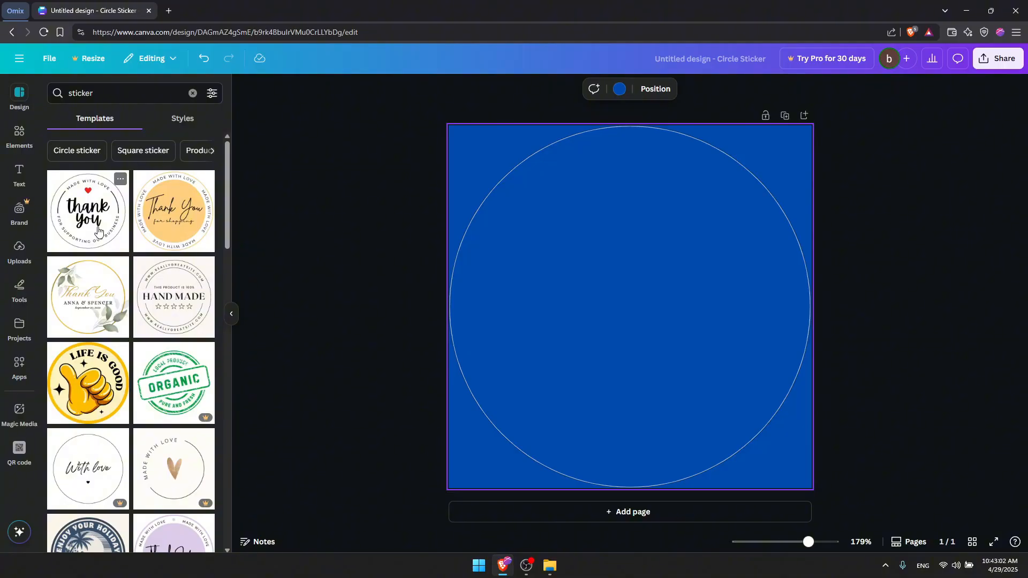
scroll(98, 231, "down", 3)
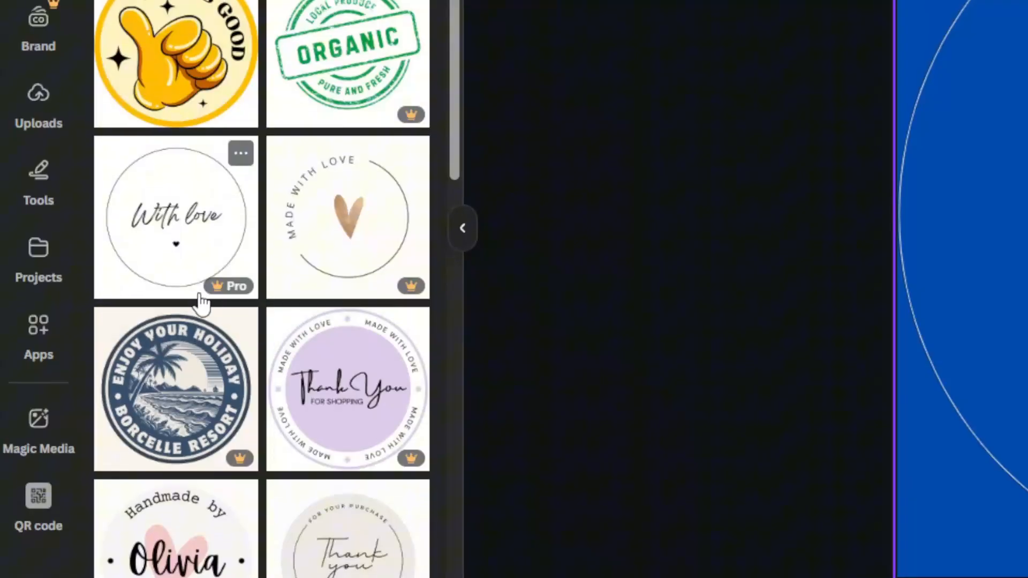
mouse_move(116, 347)
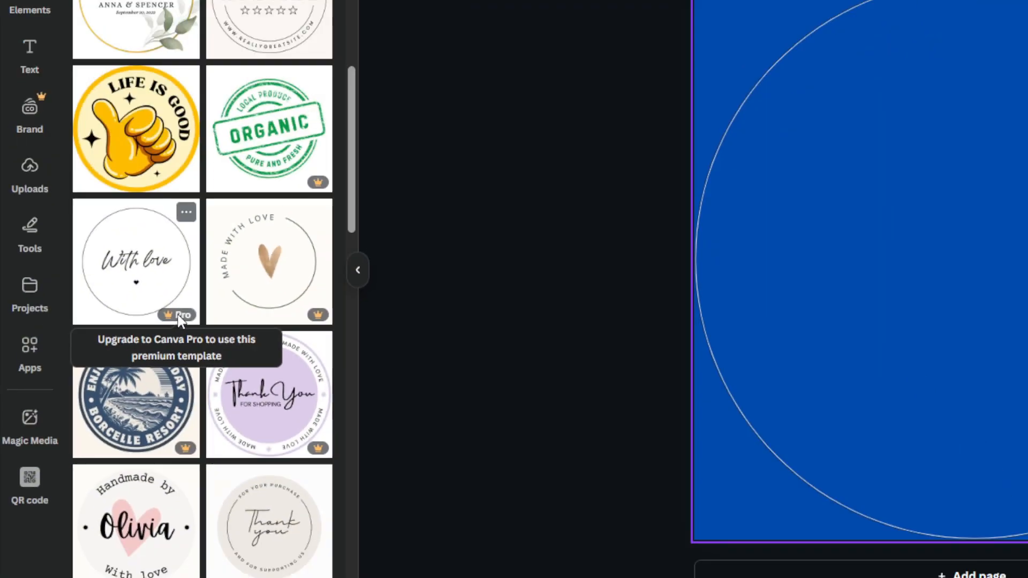
scroll(234, 299, "up", 3)
scroll(158, 257, "down", 1)
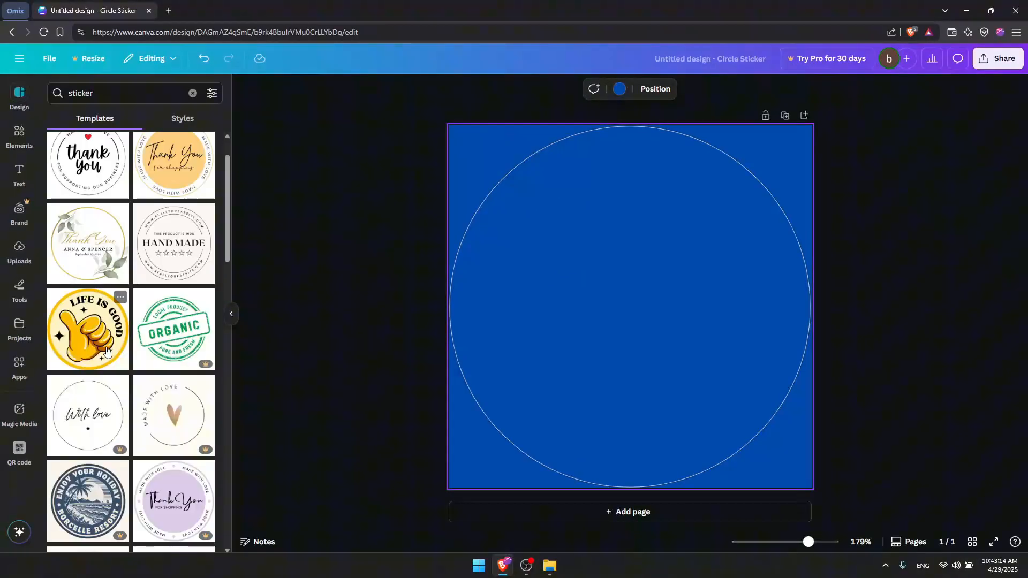
left_click(79, 326)
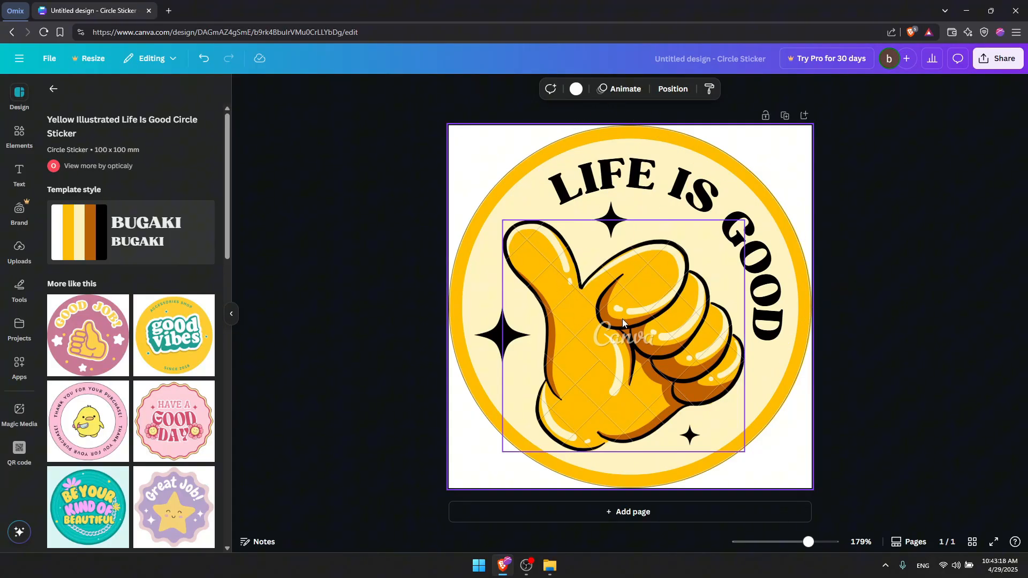
left_click(592, 339)
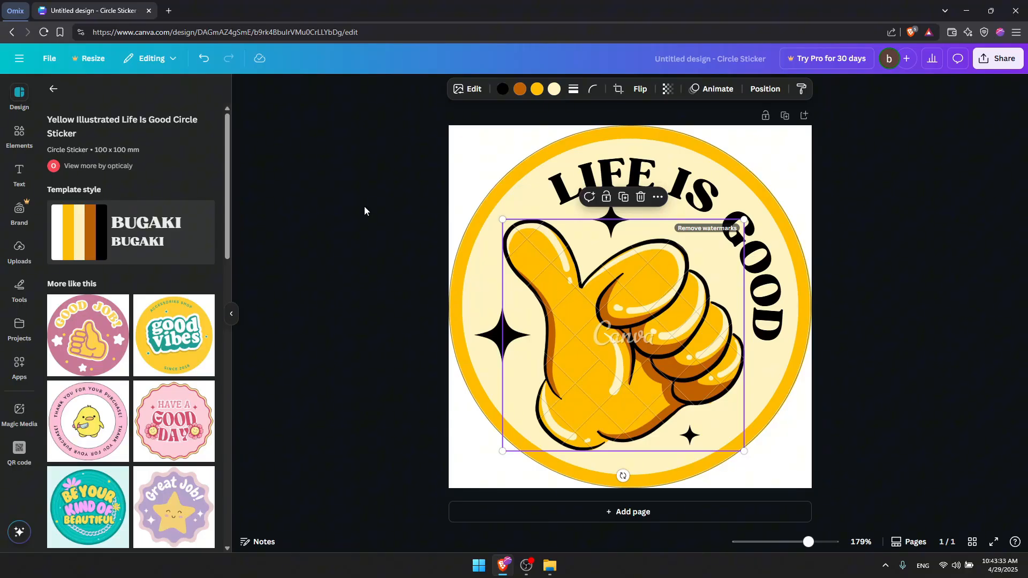
key("ctrl+z")
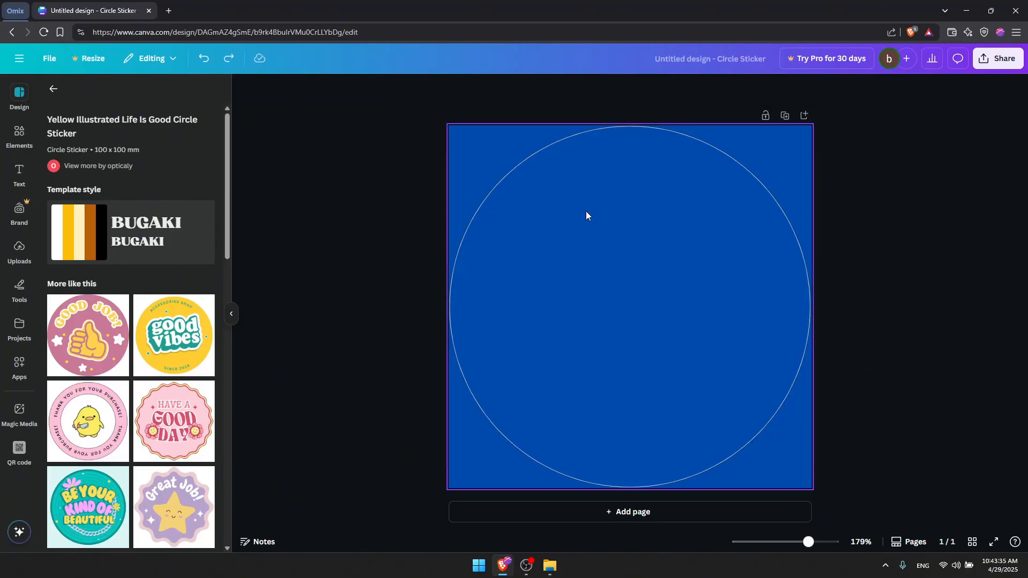
Search the design elements for "holiday" and show all of the matching graphics
left_click(17, 130)
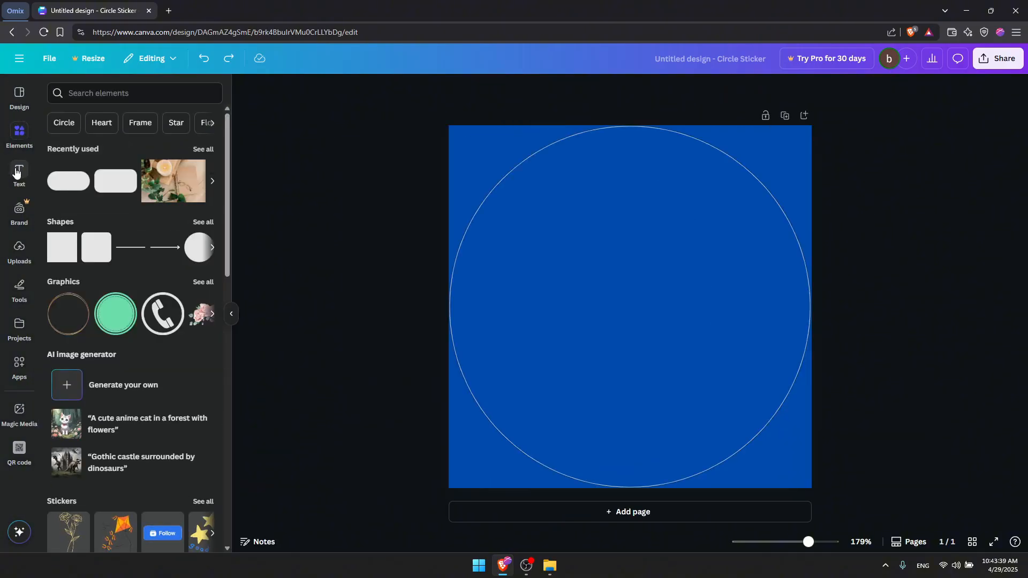
scroll(139, 214, "down", 3)
scroll(138, 214, "down", 10)
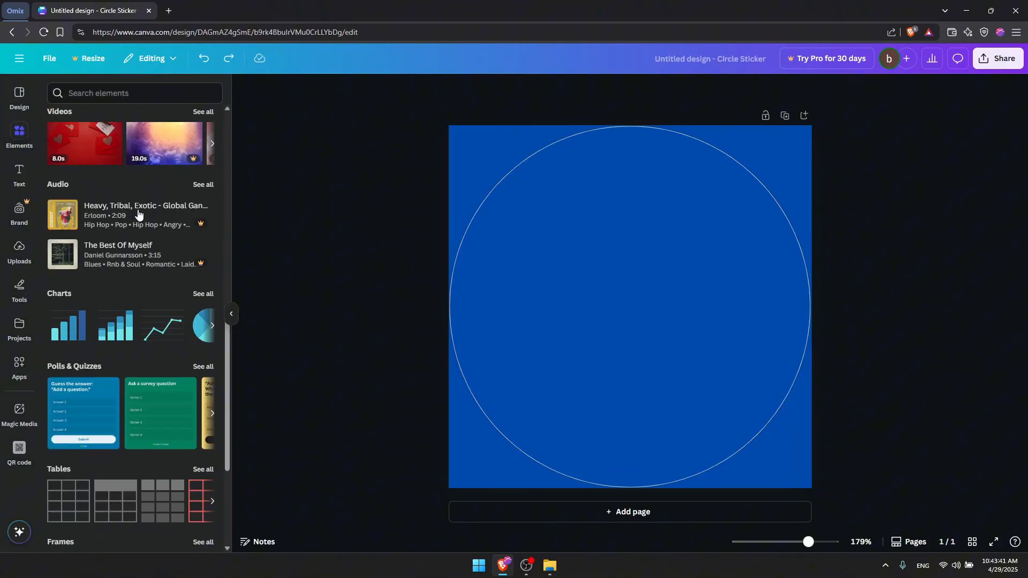
scroll(139, 214, "up", 5)
scroll(138, 214, "up", 8)
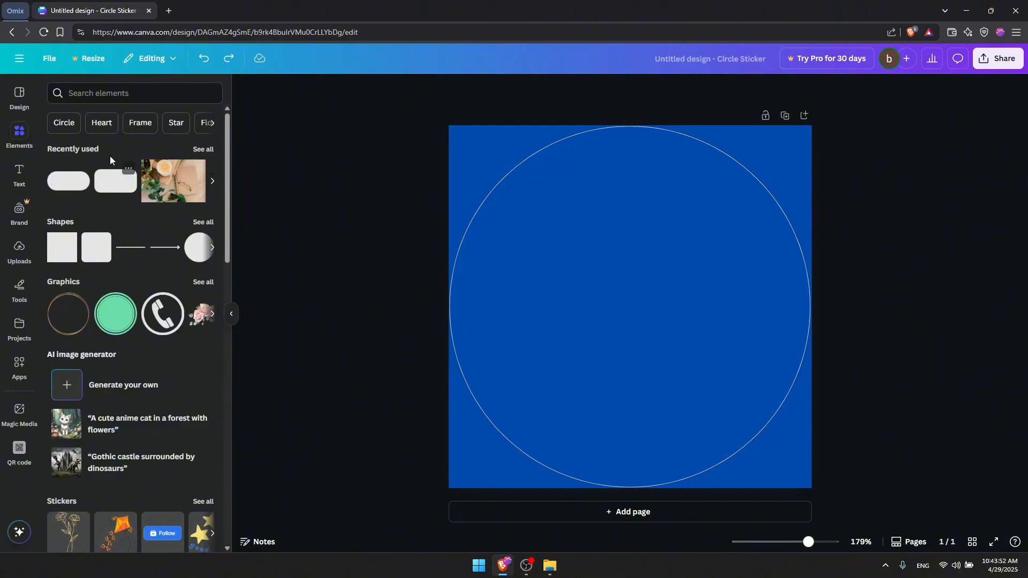
left_click(97, 96)
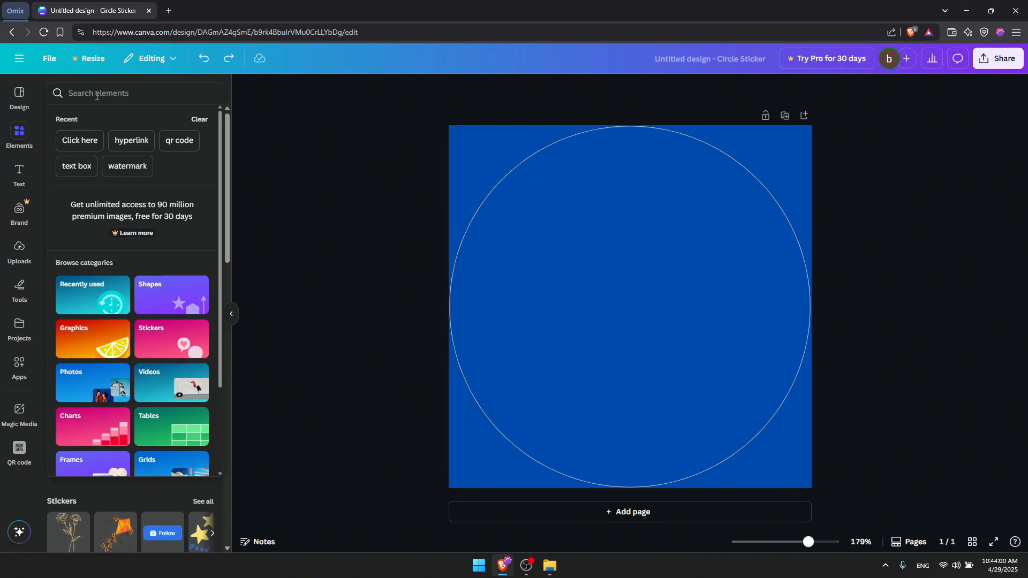
type("holiday")
key("Return")
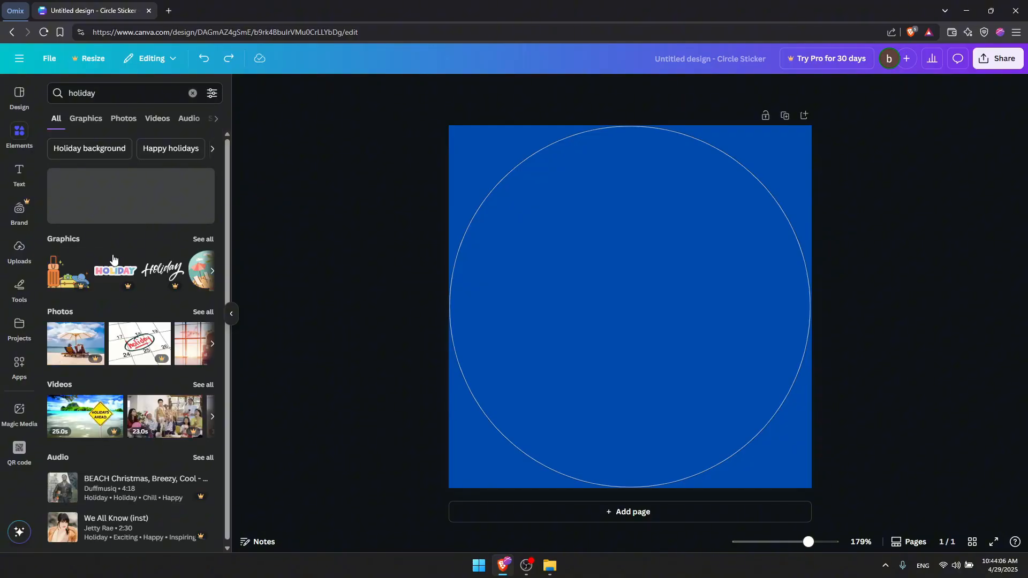
scroll(113, 269, "down", 1)
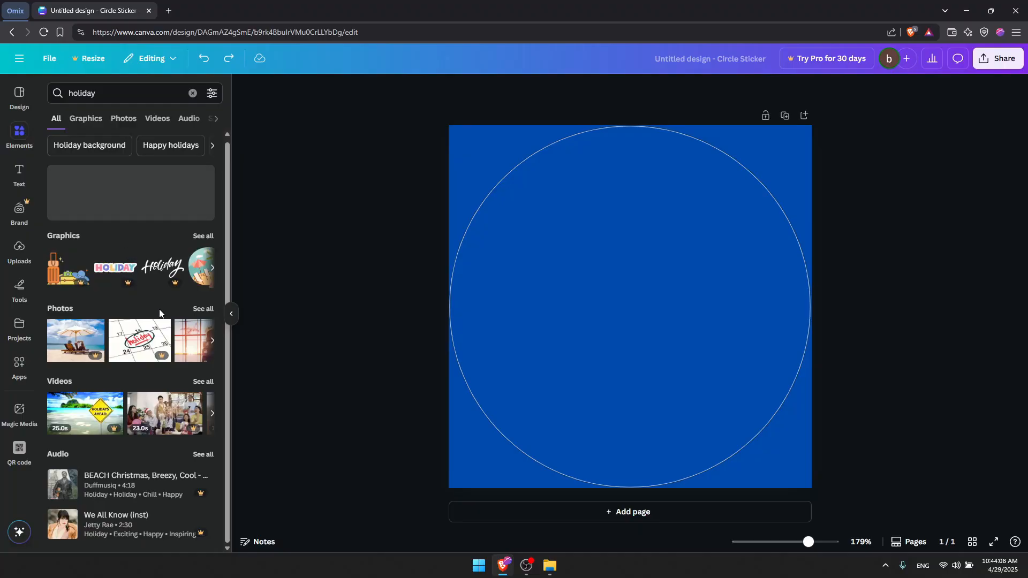
left_click(209, 239)
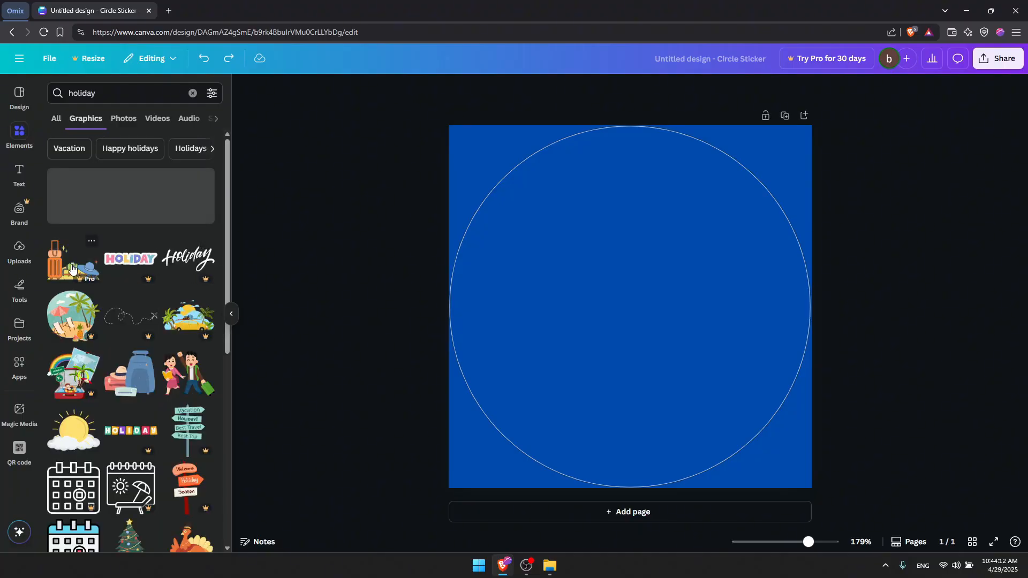
Filter the holiday graphics to animated ones only
scroll(167, 366, "down", 2)
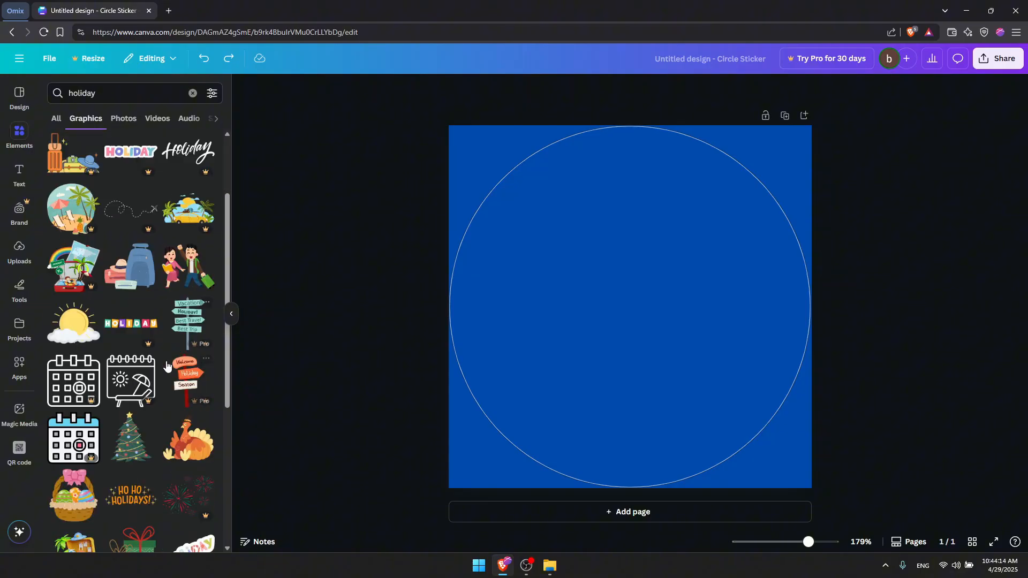
scroll(149, 331, "down", 5)
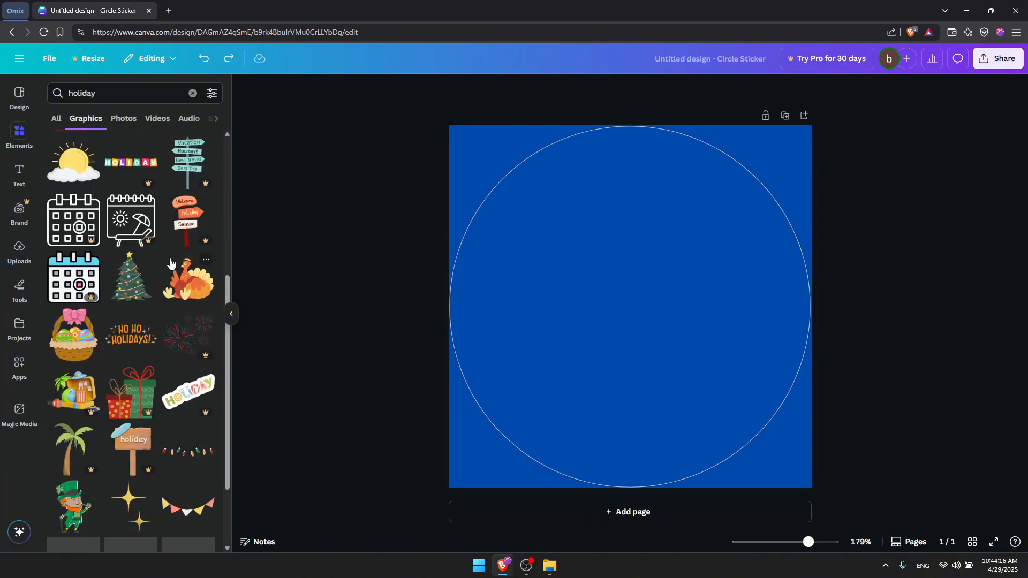
scroll(175, 273, "down", 3)
scroll(160, 316, "up", 10)
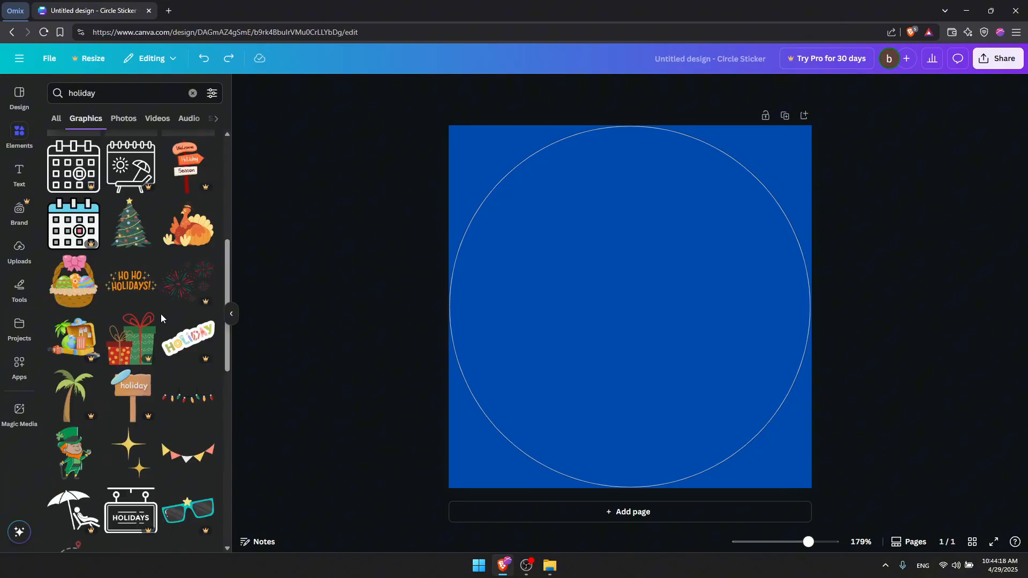
scroll(181, 314, "down", 8)
scroll(181, 314, "up", 2)
scroll(181, 314, "up", 7)
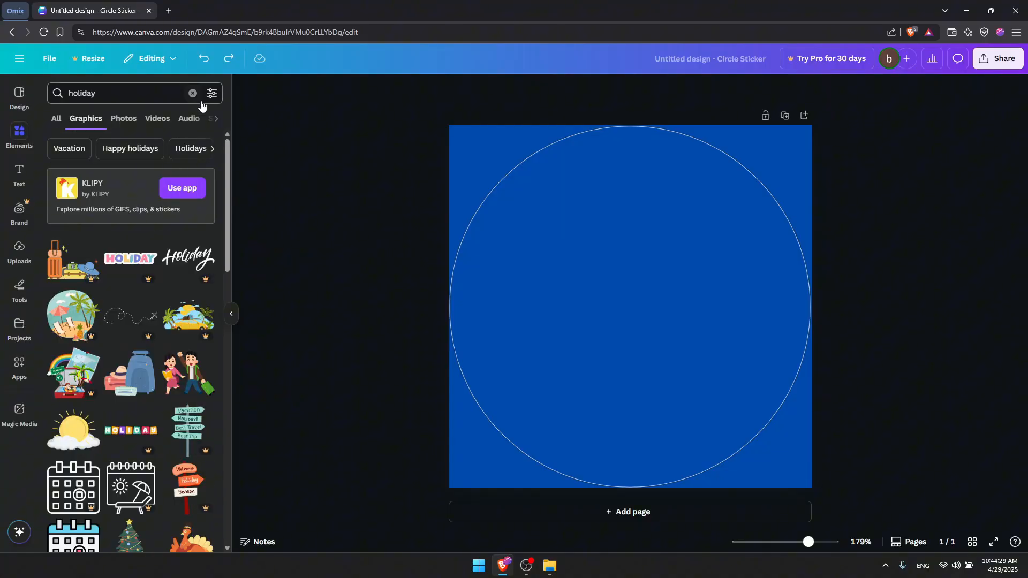
left_click(212, 94)
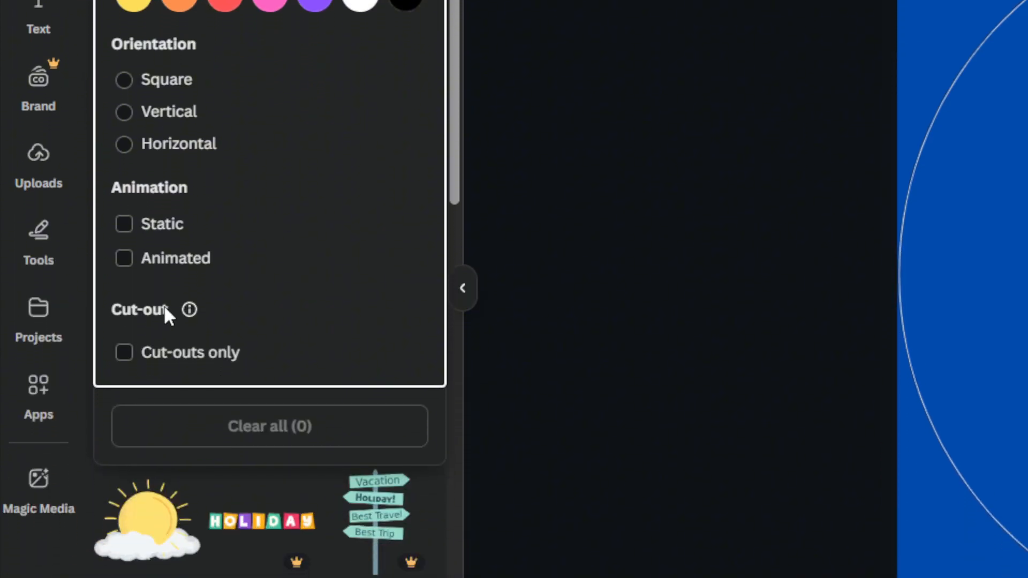
mouse_move(189, 424)
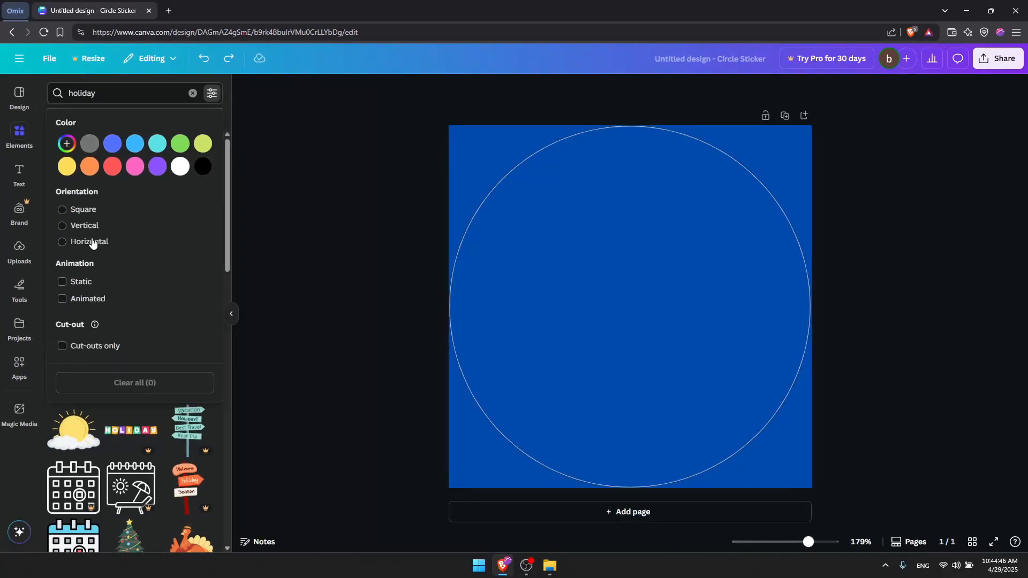
left_click(62, 300)
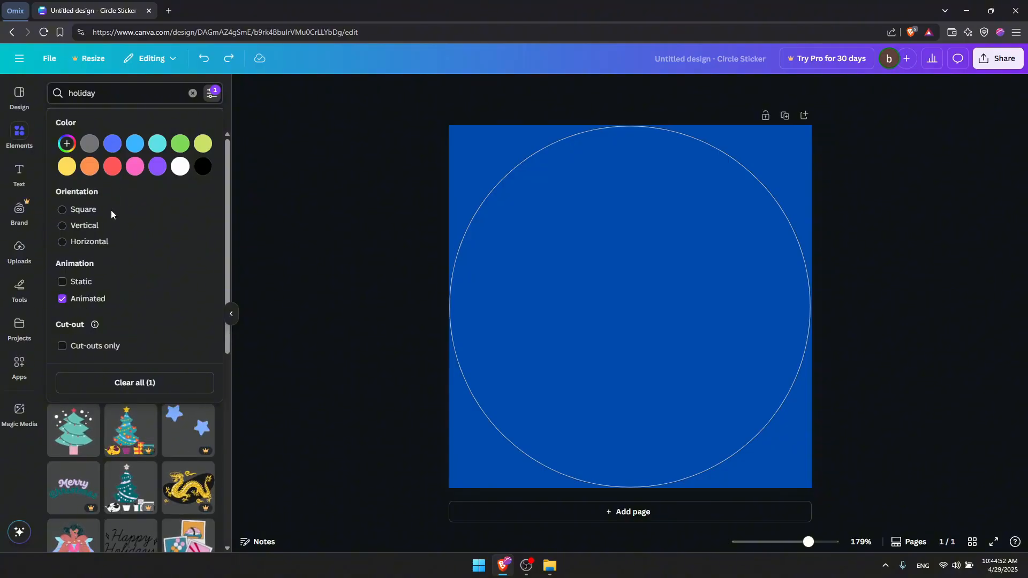
left_click(208, 98)
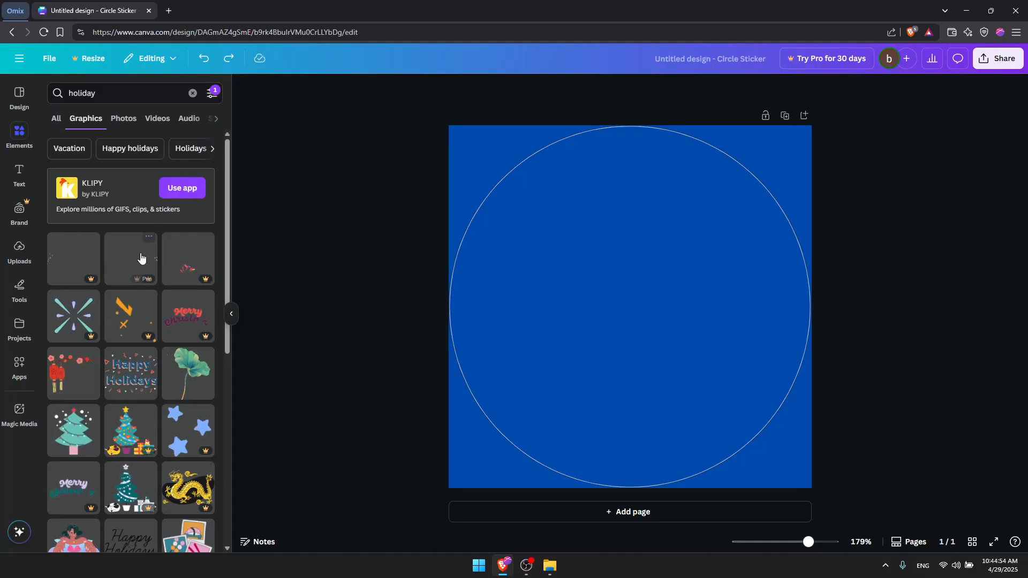
Add the dark purple and pink "Happy Holidays" lettering graphic to the page, and move it slightly above the circle's center
scroll(133, 274, "down", 2)
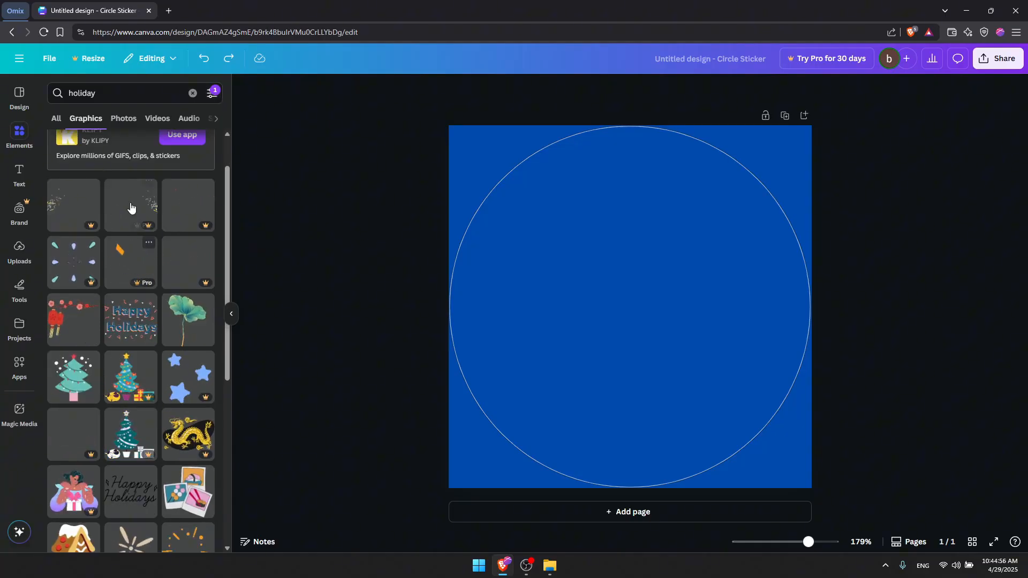
scroll(151, 269, "down", 2)
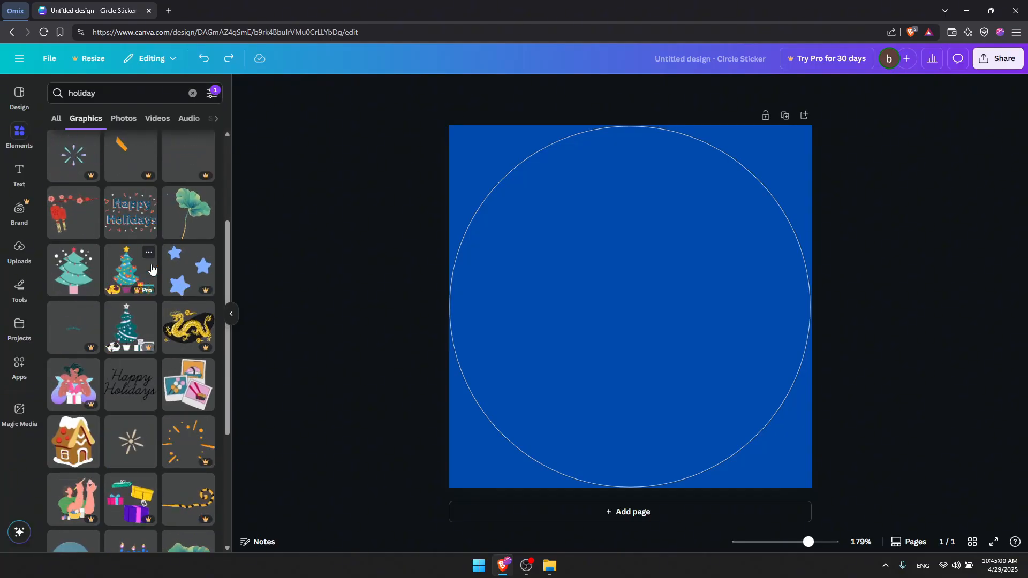
scroll(151, 269, "down", 2)
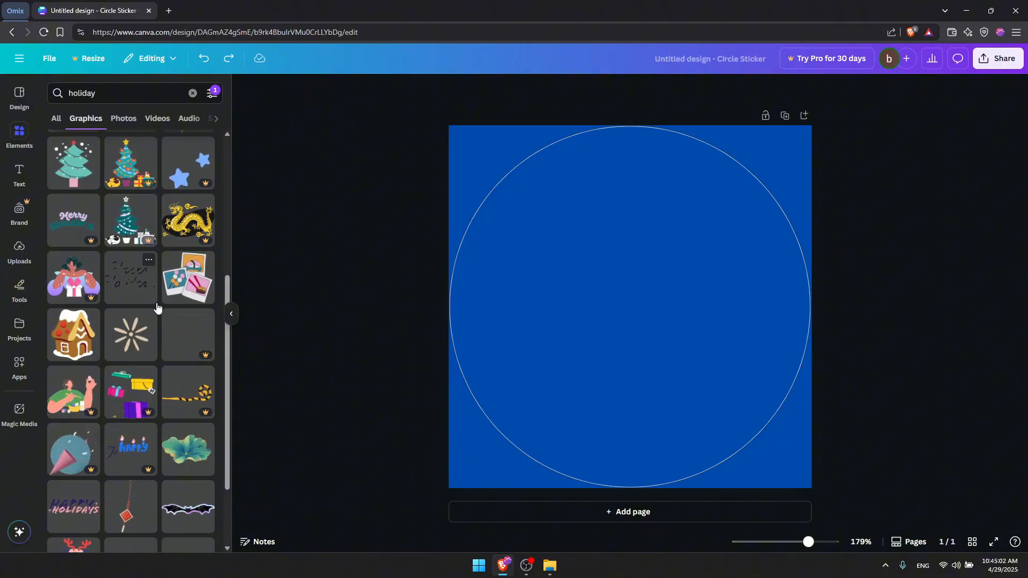
scroll(151, 301, "down", 2)
scroll(151, 301, "down", 3)
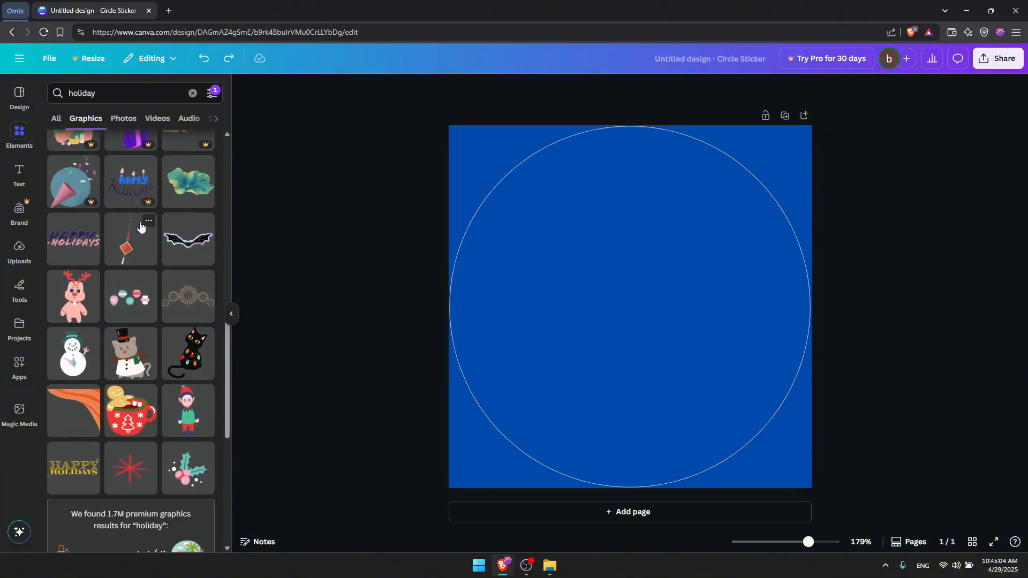
left_click(66, 247)
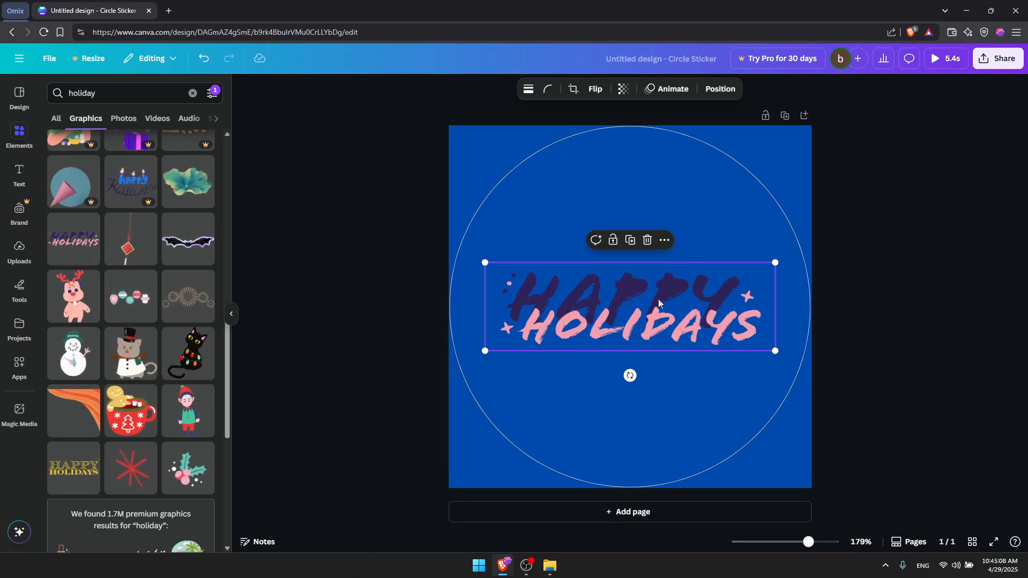
mouse_move(648, 308)
left_mouse_down()
mouse_move(649, 356)
mouse_move(643, 311)
mouse_move(662, 302)
left_mouse_up()
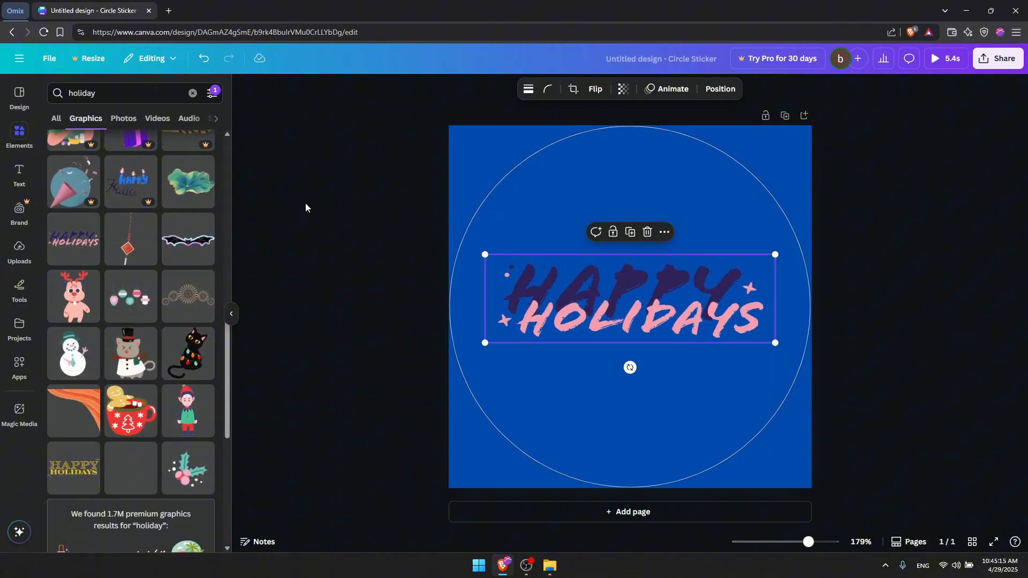
left_click(23, 148)
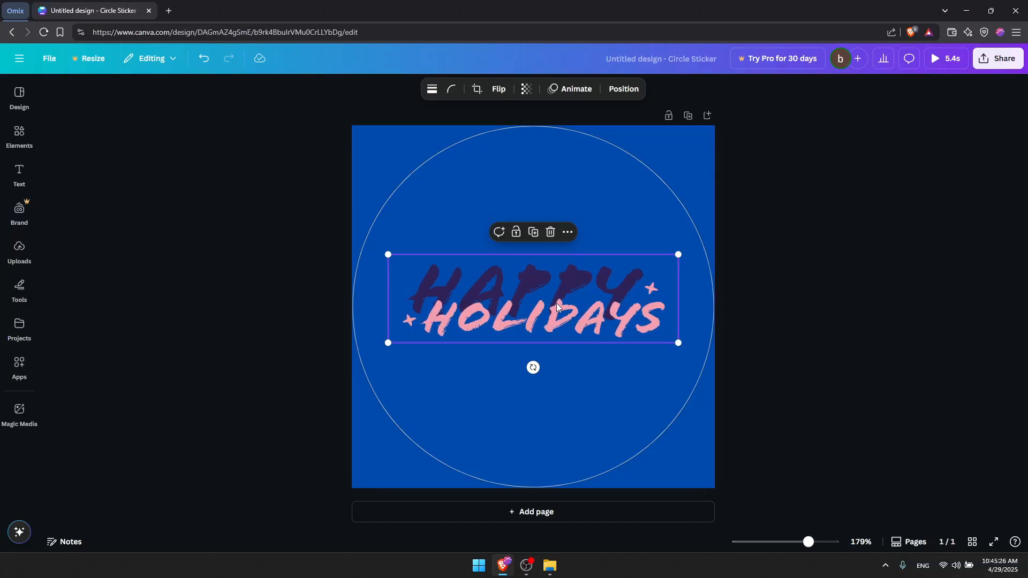
Try the Appear on click animation setting on the Happy Holidays graphic, and turn it back off
left_click(559, 91)
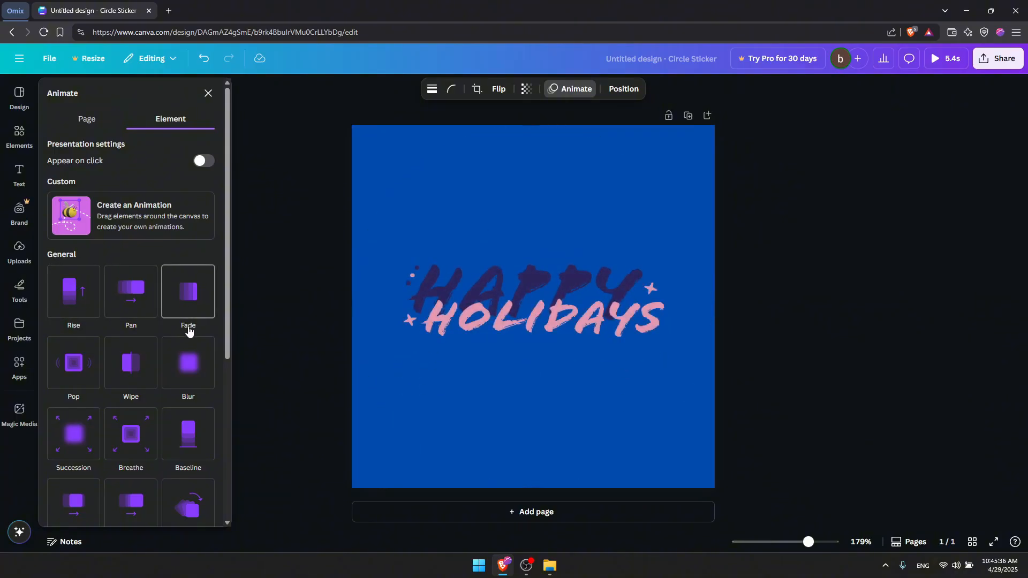
scroll(191, 385, "down", 2)
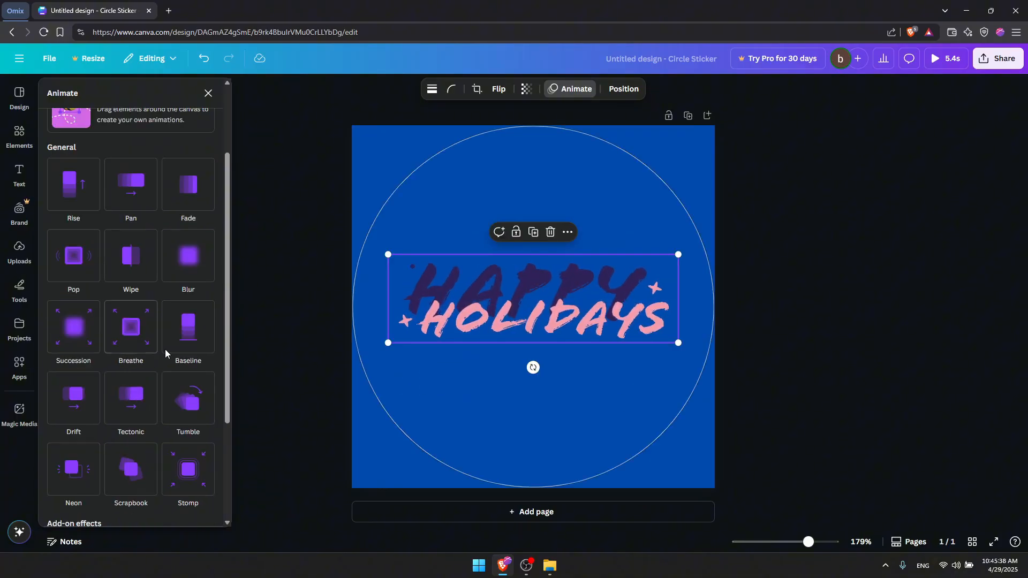
scroll(197, 275, "up", 2)
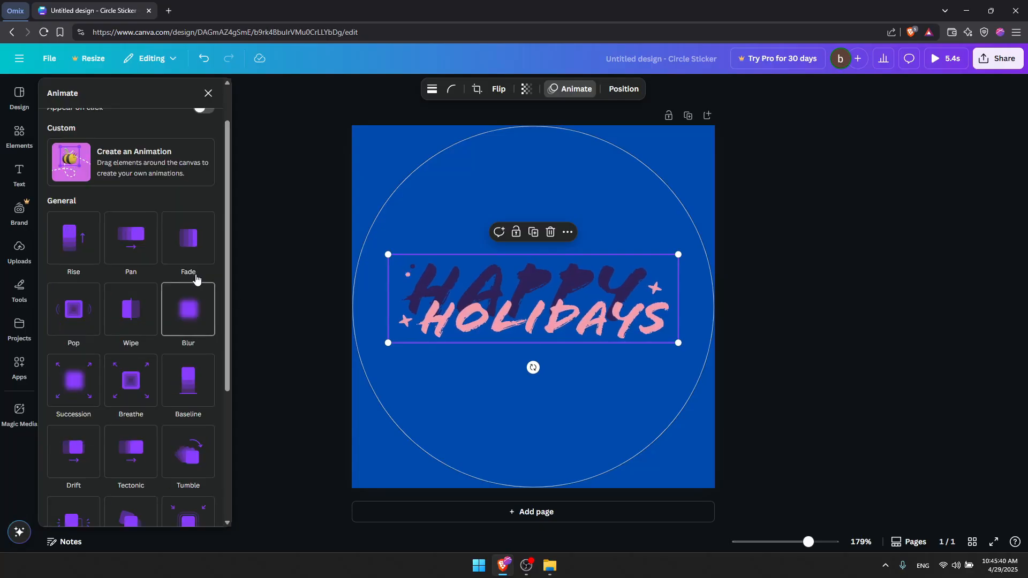
left_click(203, 161)
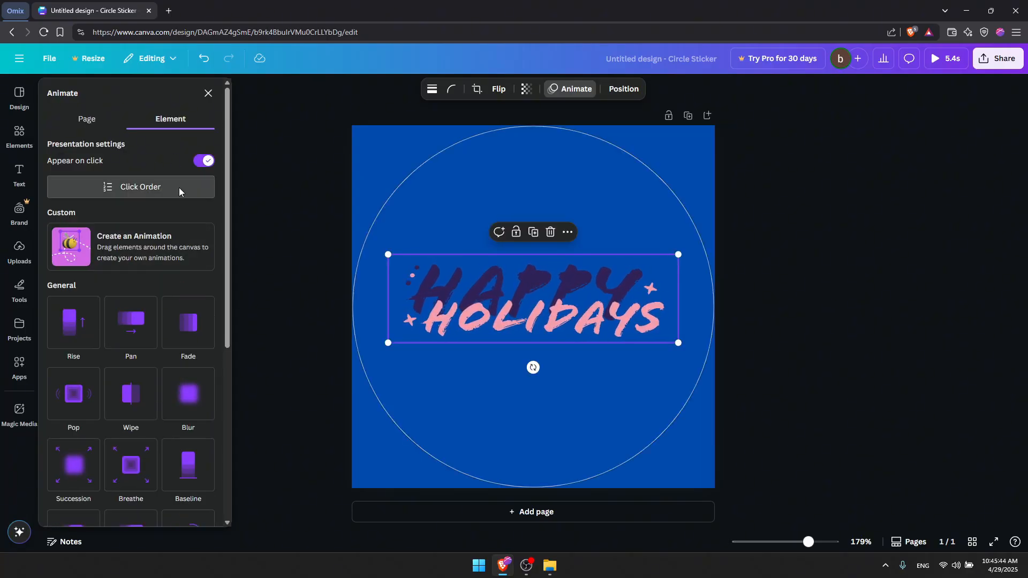
left_click(203, 161)
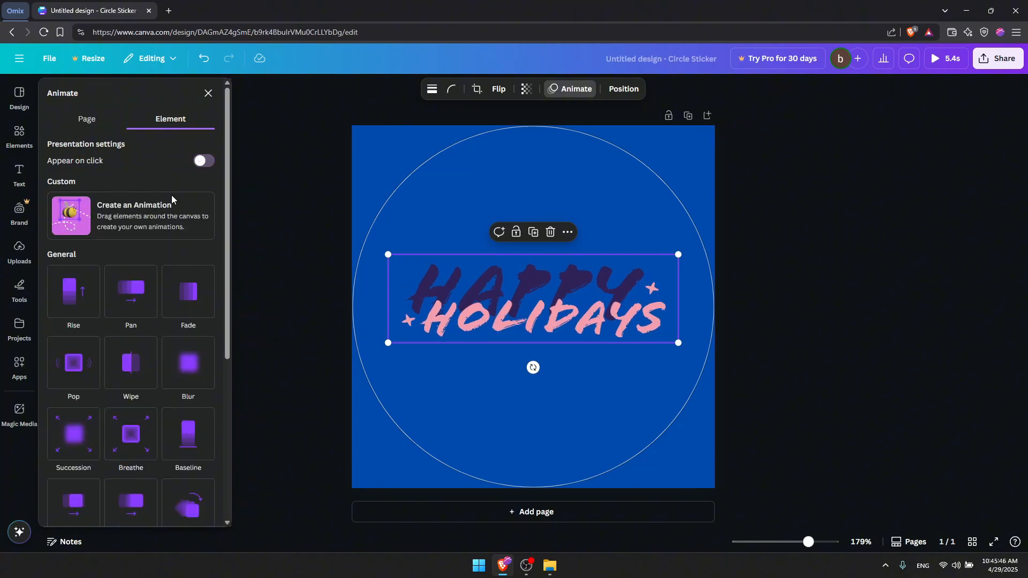
Try the Rotate and Stomp animations on the Happy Holidays graphic
scroll(169, 321, "down", 5)
left_click(73, 416)
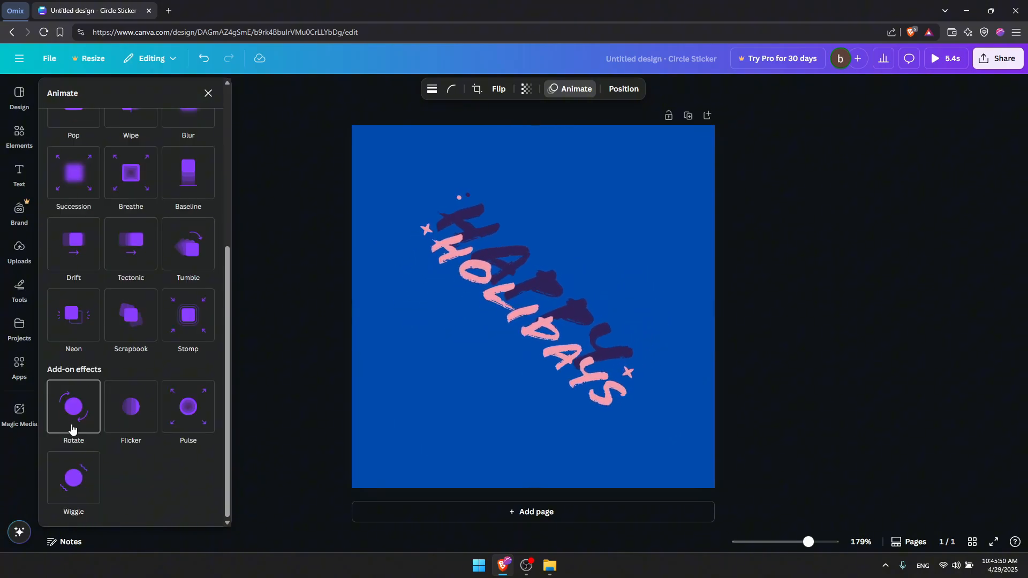
left_click(190, 317)
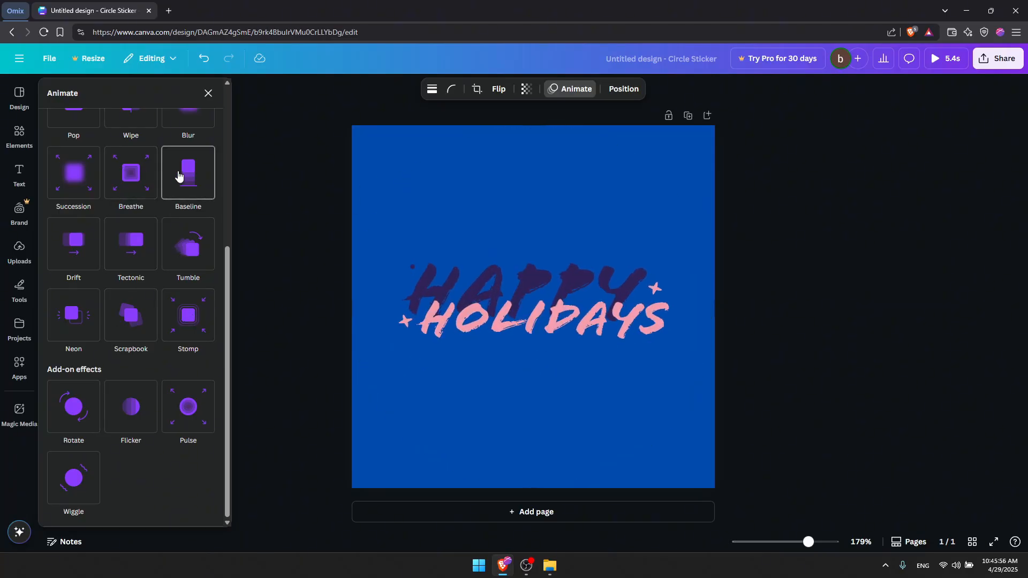
left_click(208, 94)
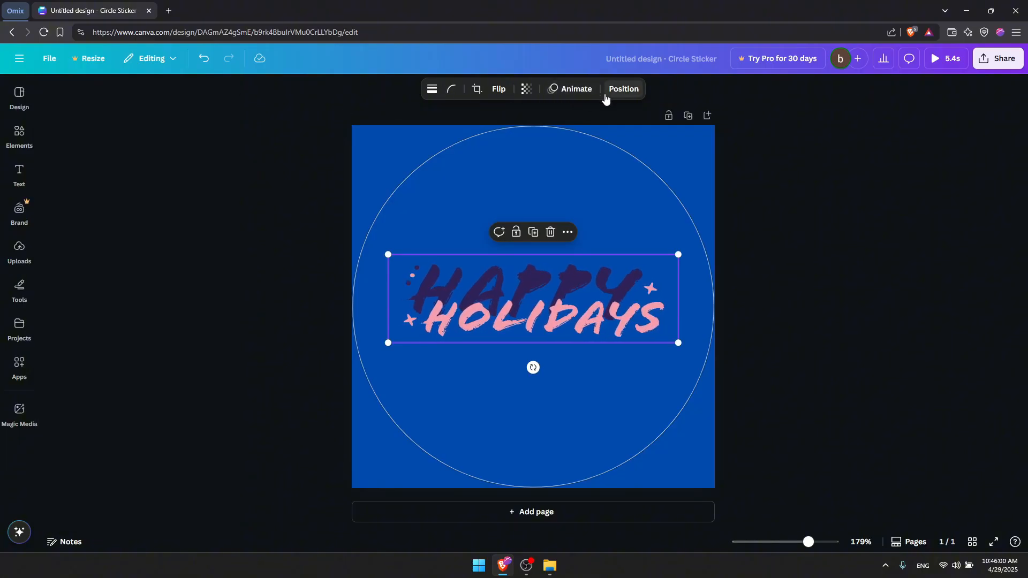
Try the transparency setting at 100 on the Happy Holidays graphic, and flip the graphic horizontally and back
left_click(525, 90)
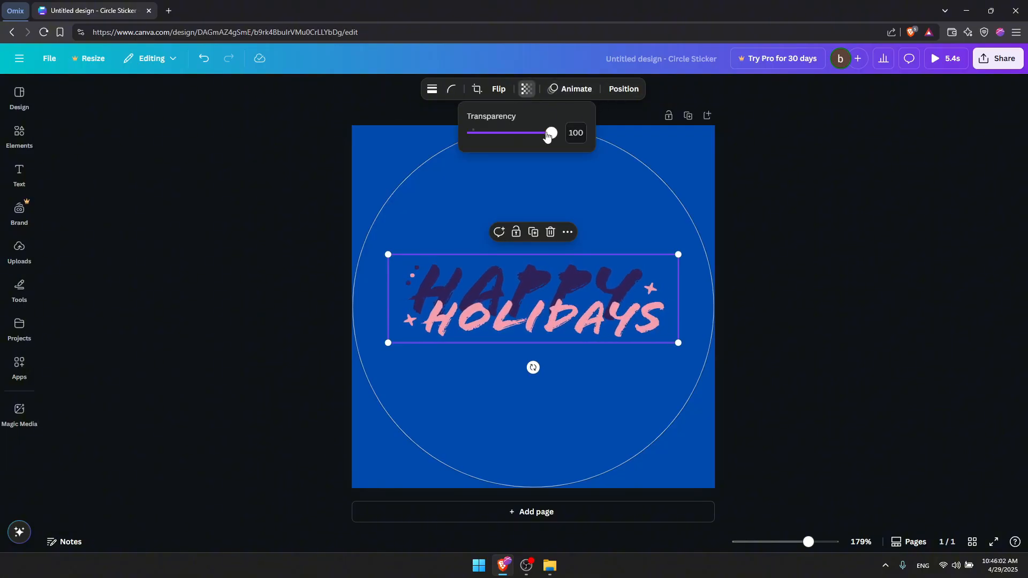
mouse_move(547, 137)
left_mouse_down()
mouse_move(494, 136)
mouse_move(552, 136)
left_mouse_up()
left_click(497, 89)
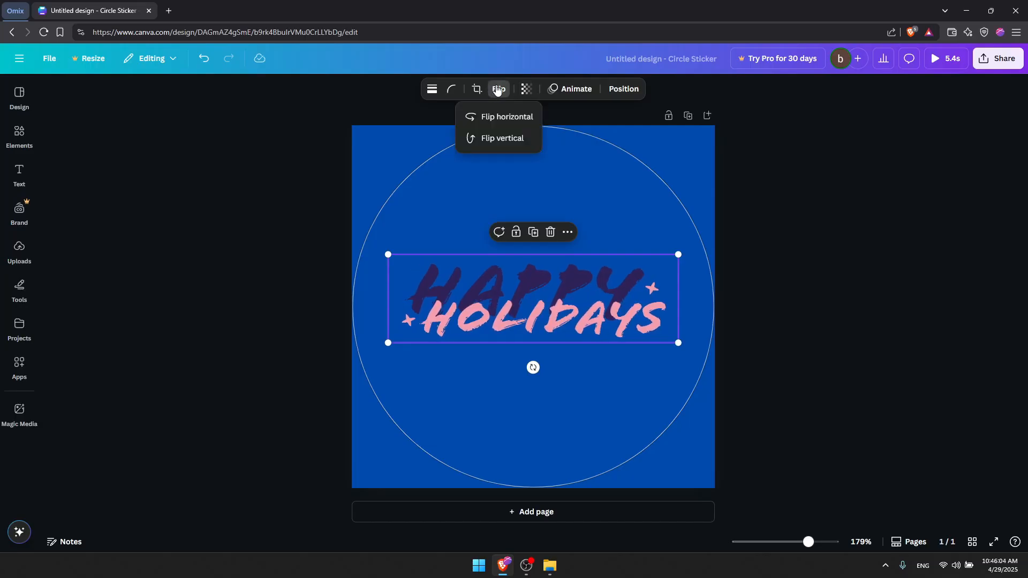
left_click(503, 118)
left_click(502, 119)
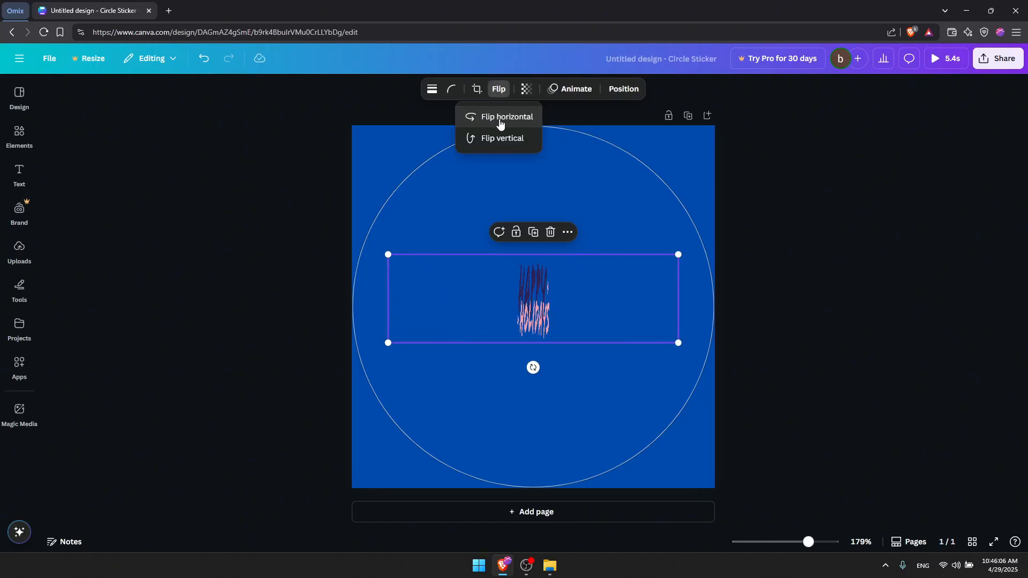
Open the crop options for the Happy Holidays graphic and cancel cropping
left_click(471, 91)
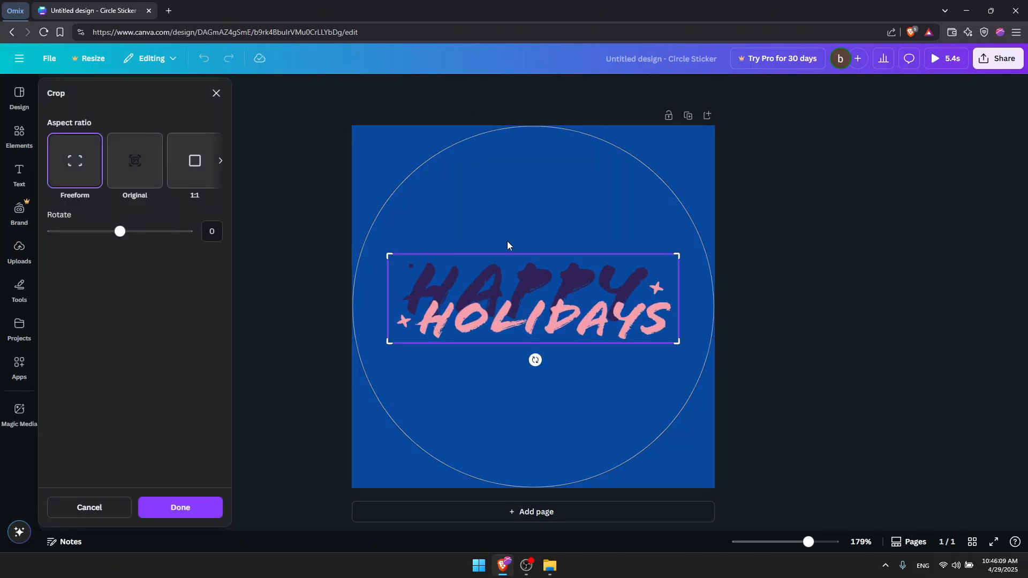
key("Escape")
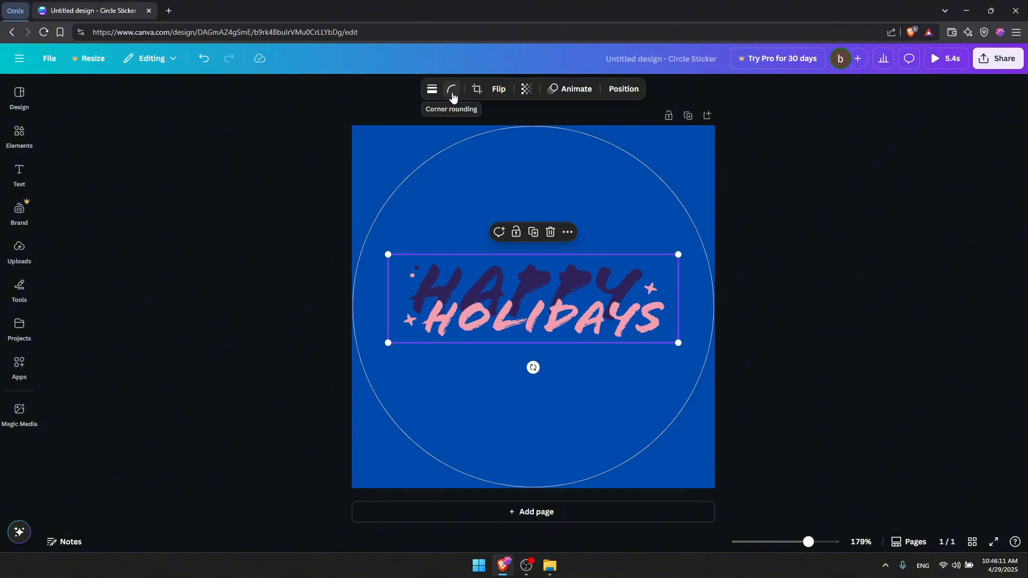
Try dashed borders of weight 2 on the Happy Holidays graphic, and set the border weight back to 0
left_click(432, 91)
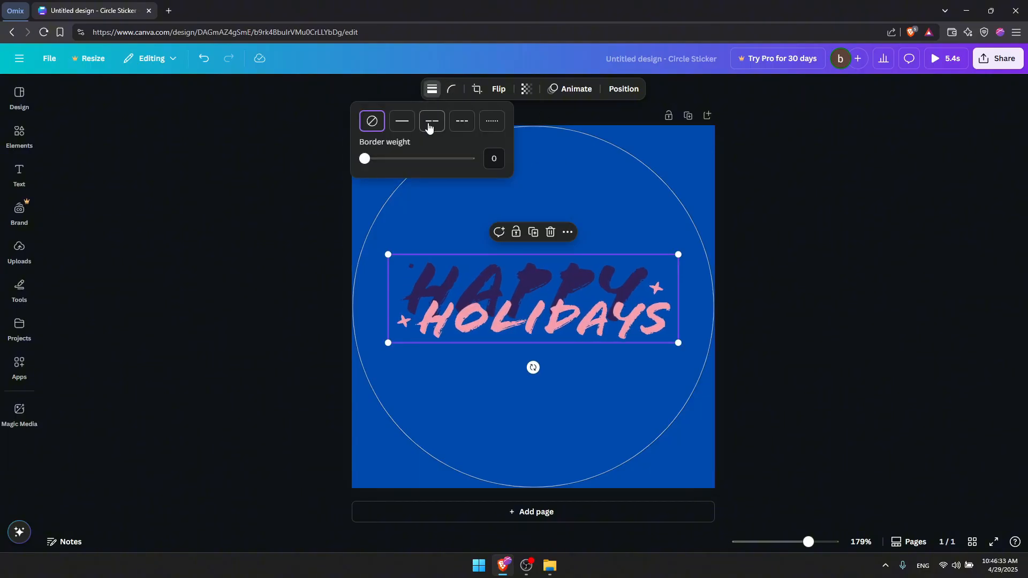
mouse_move(365, 159)
left_mouse_down()
mouse_move(383, 158)
mouse_move(368, 158)
left_mouse_up()
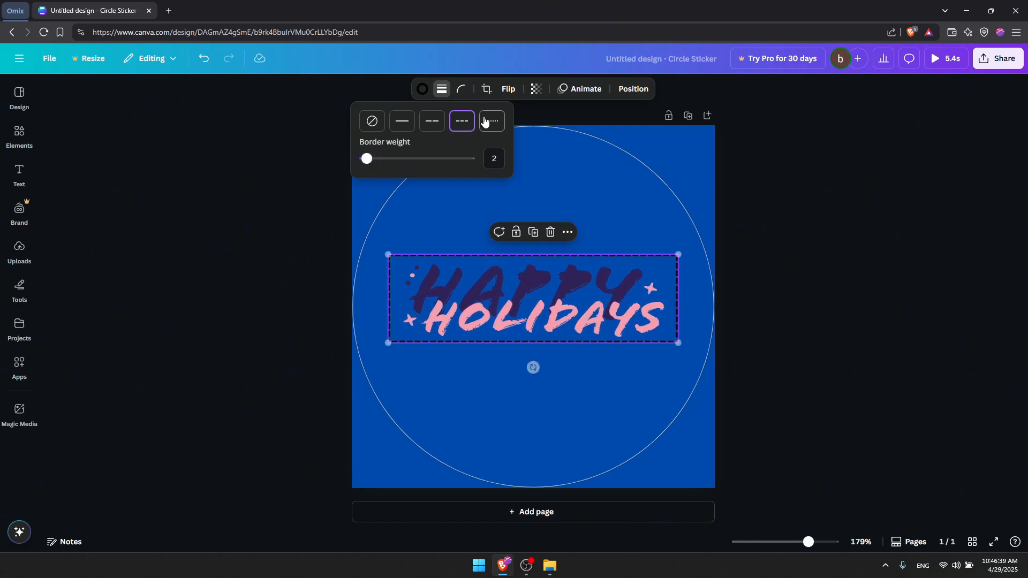
left_click(433, 121)
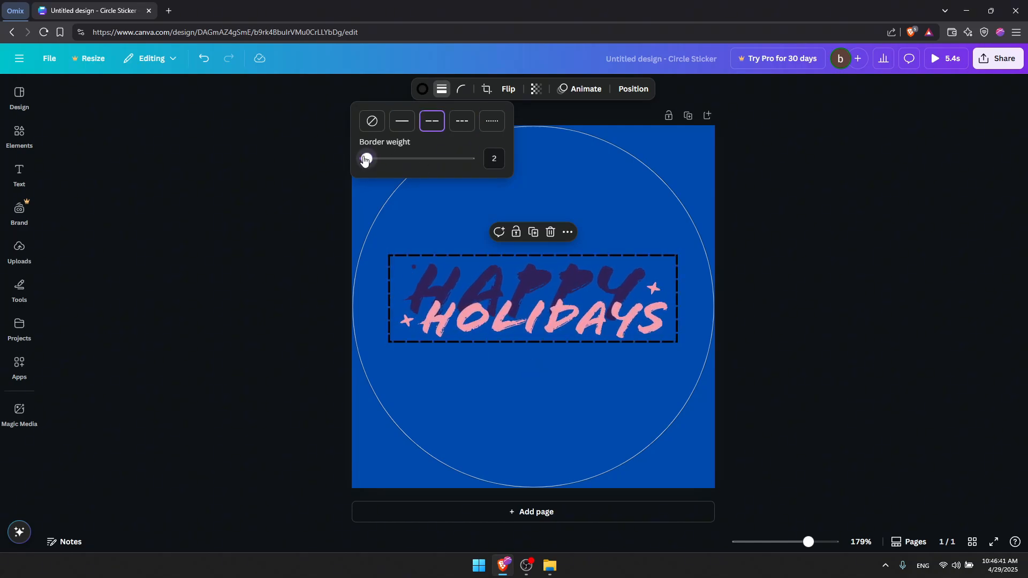
left_click_drag(364, 160, 344, 164)
left_click(296, 131)
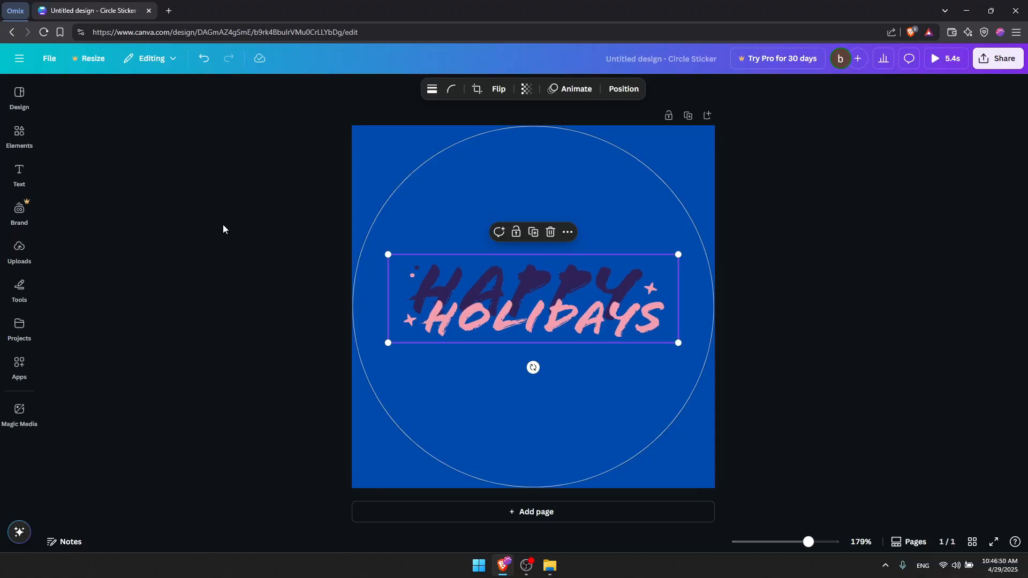
Open the Uploads library, bring up its file picker and close it without choosing a file
left_click(19, 251)
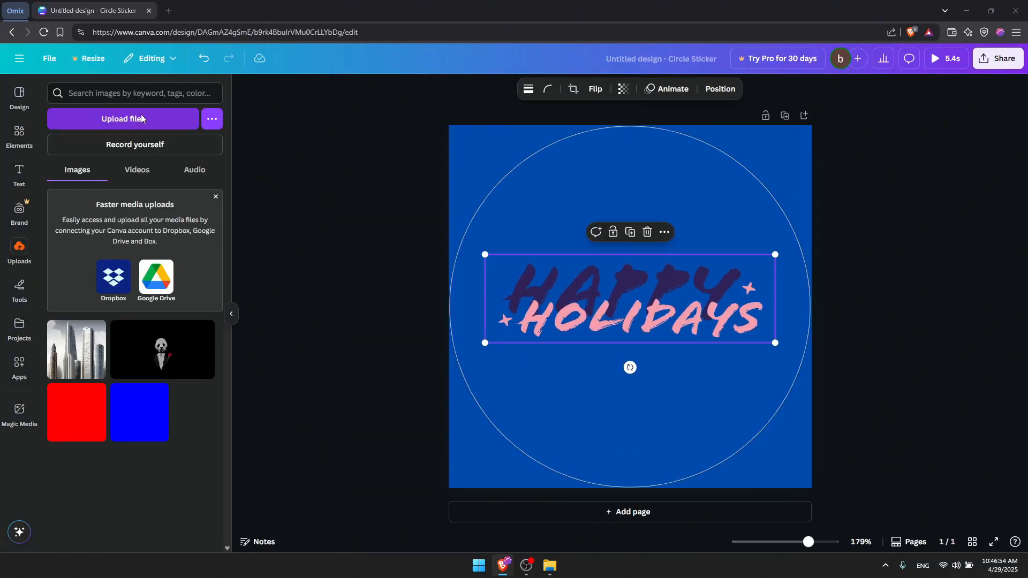
left_click(140, 115)
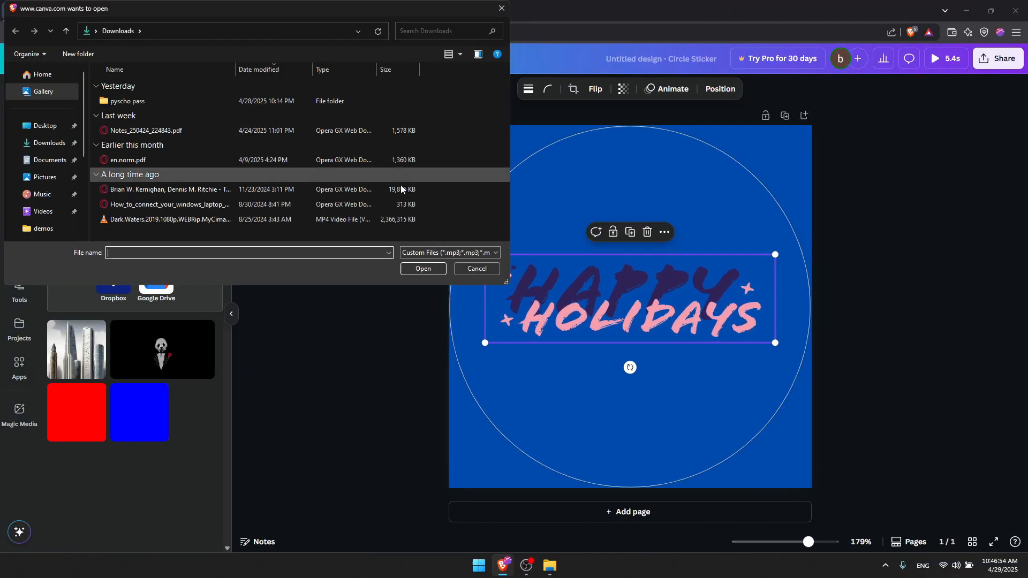
left_click(501, 8)
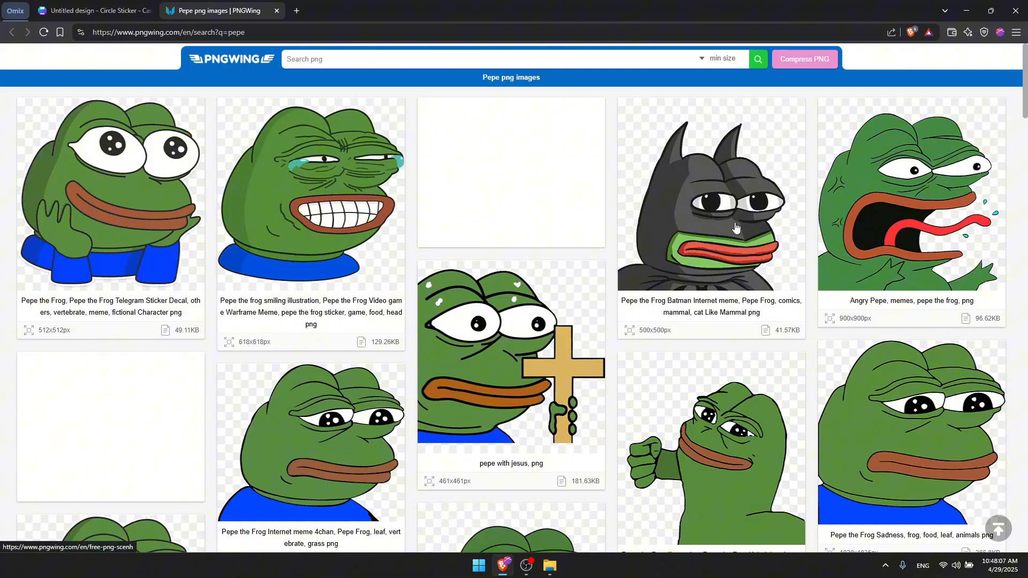
Browse the Pepe PNG results and open the page of the smiling Pepe the Frog illustration with teary eyes
scroll(735, 227, "down", 5)
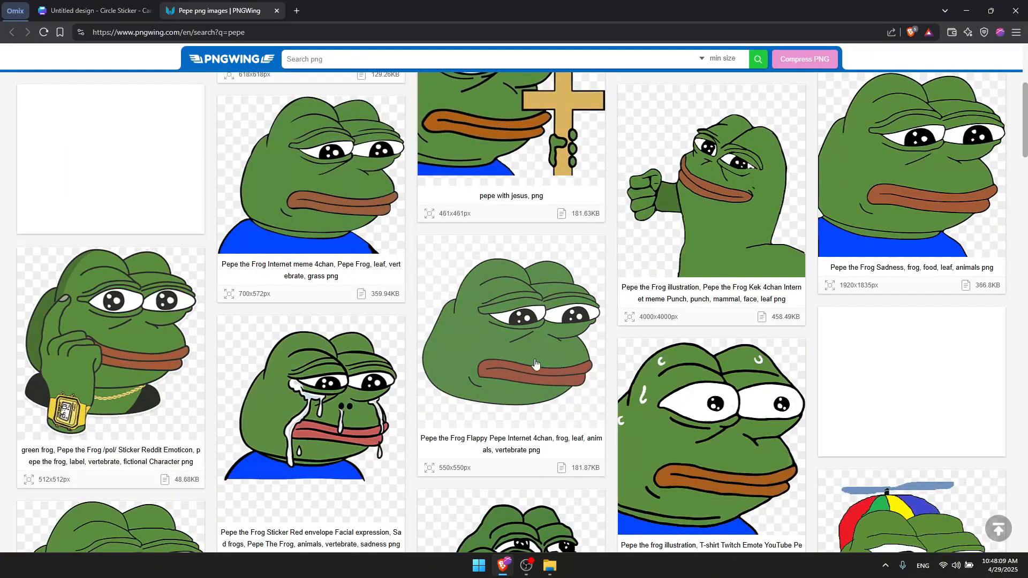
scroll(325, 356, "up", 4)
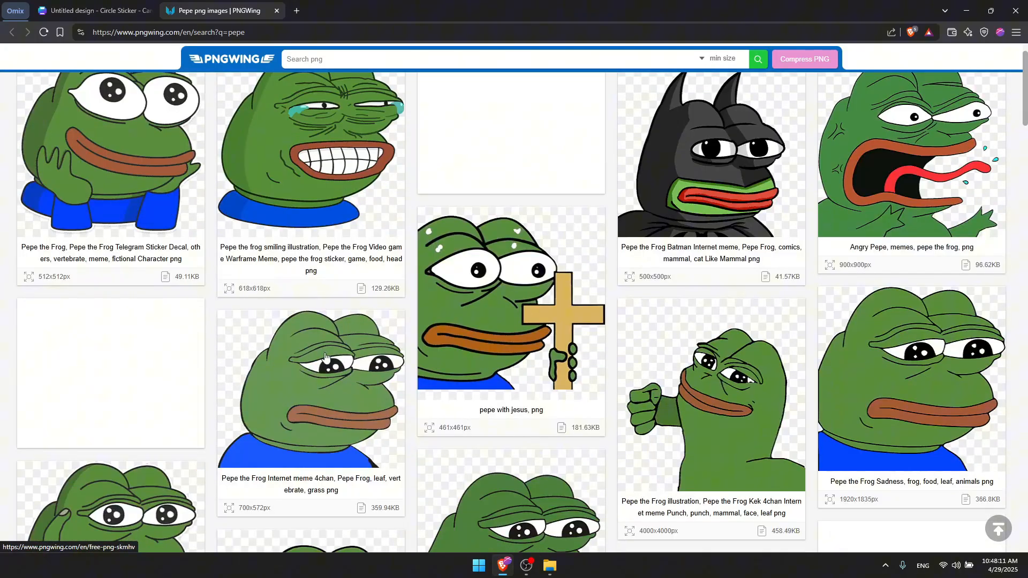
left_click(356, 211)
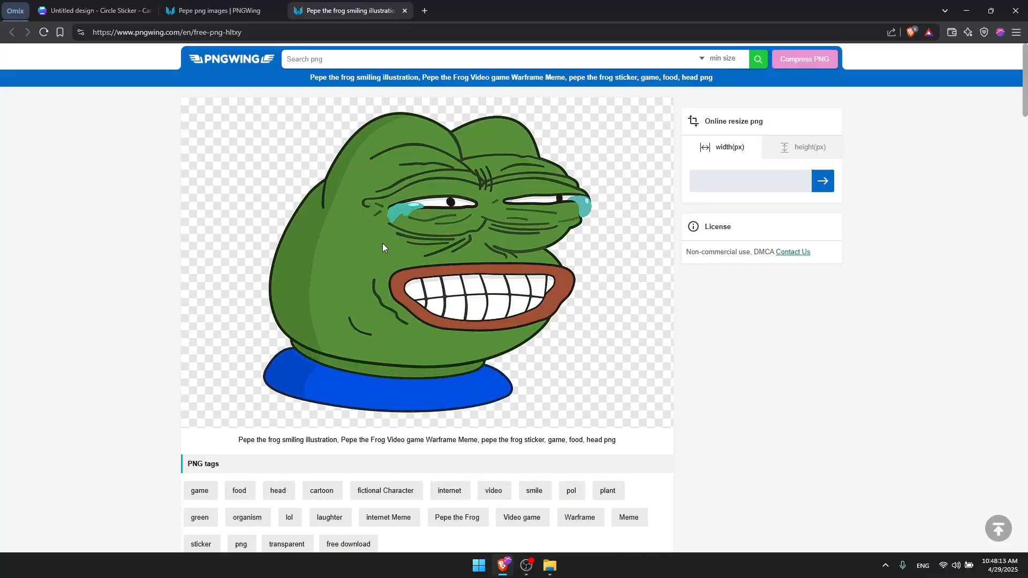
Download the smiling frog PNG, complete the character-order check, and save it as pngwing.com.png in Downloads
scroll(497, 284, "down", 4)
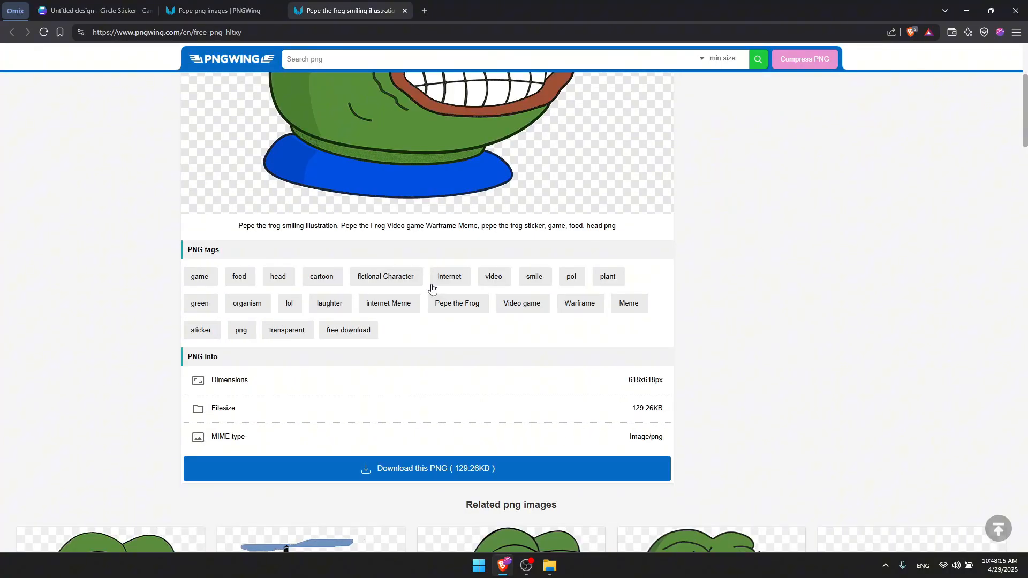
left_click(437, 477)
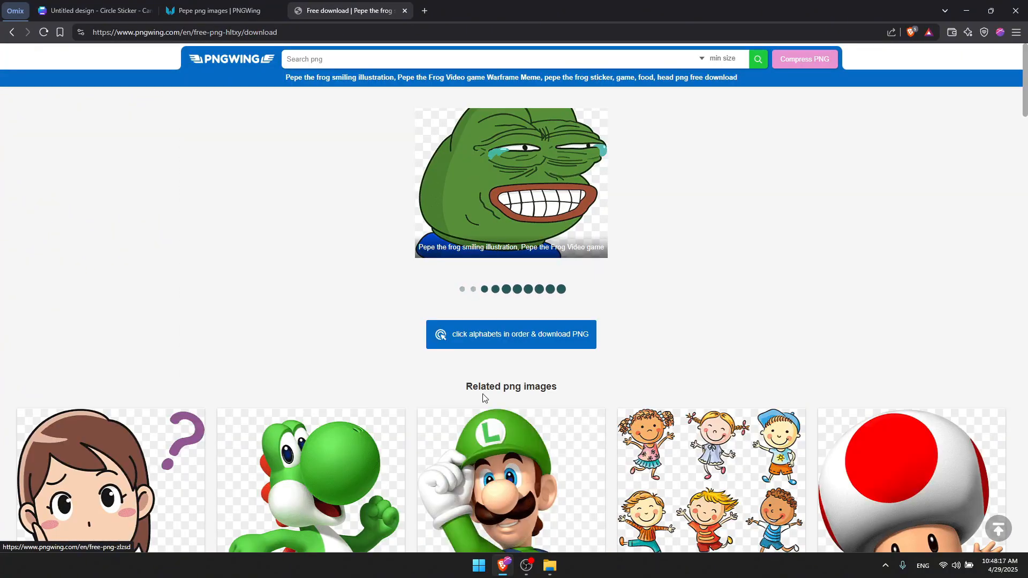
left_click(528, 337)
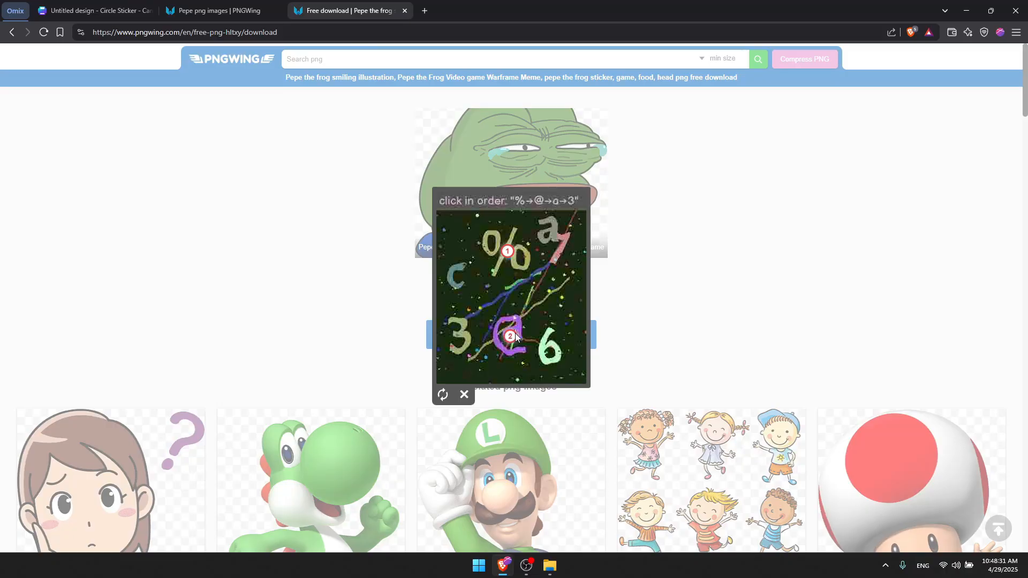
left_click(460, 333)
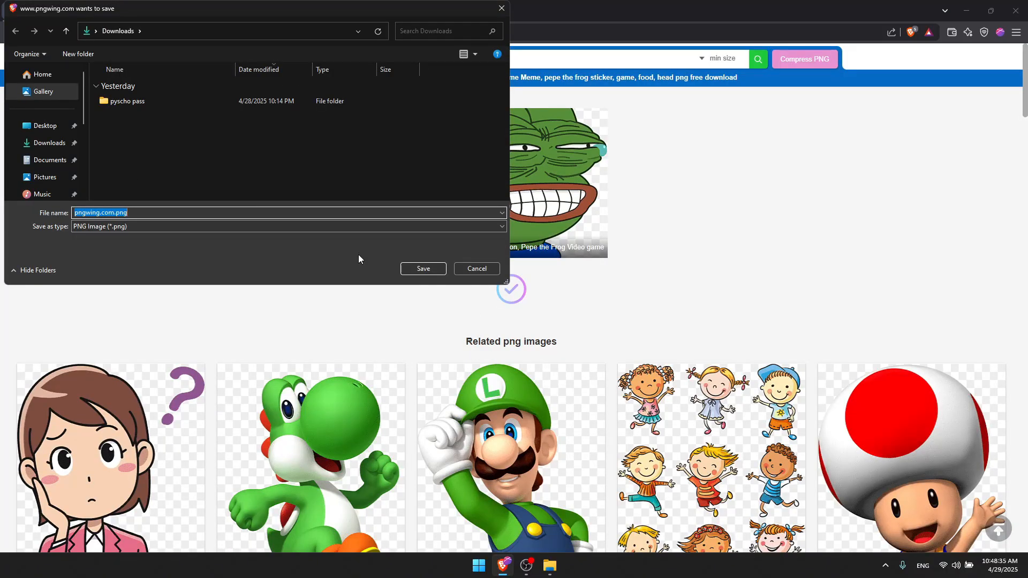
left_click(431, 268)
Switch back to the Canva sticker design and upload pngwing.com.png from Downloads
left_click(93, 11)
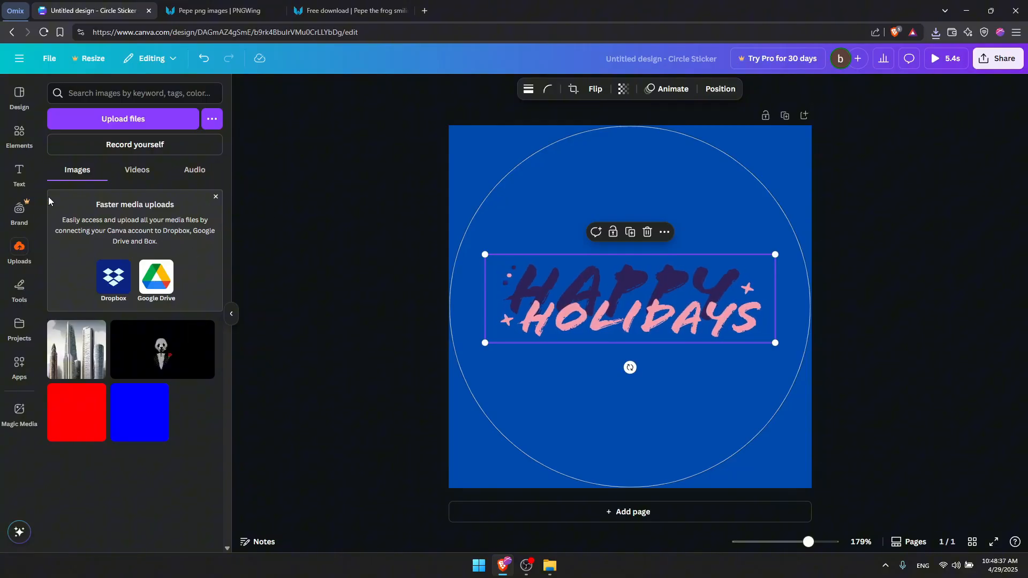
left_click(113, 119)
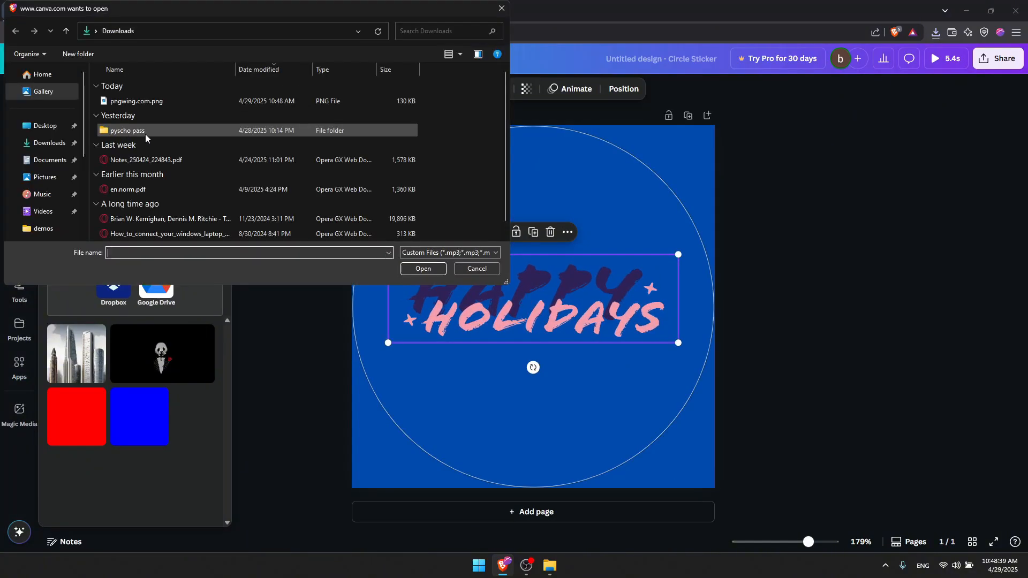
double_click(141, 102)
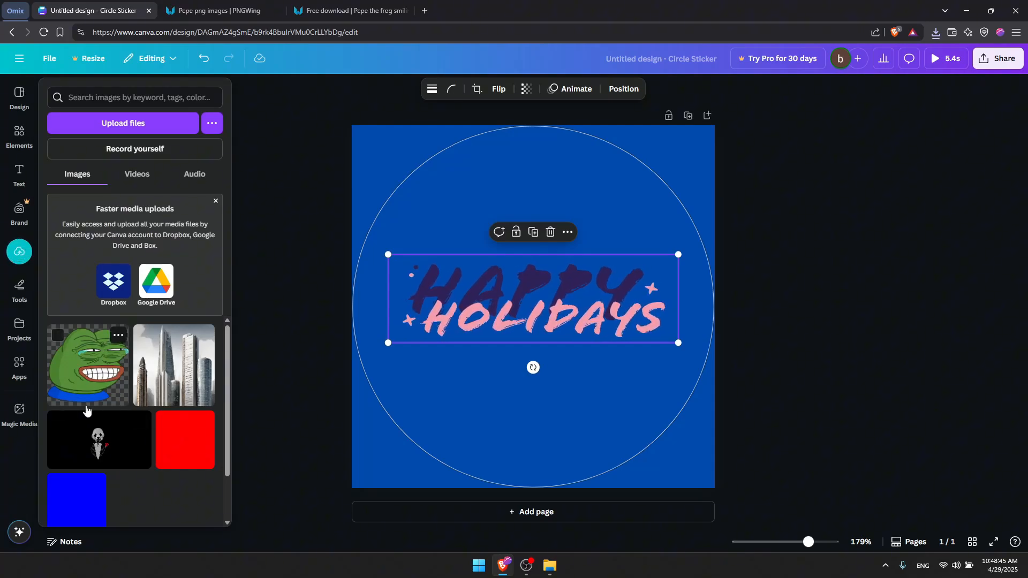
Delete the Happy Holidays graphic and place the uploaded smiling frog image slightly above the centre of the page
left_click_drag(561, 276, 579, 313)
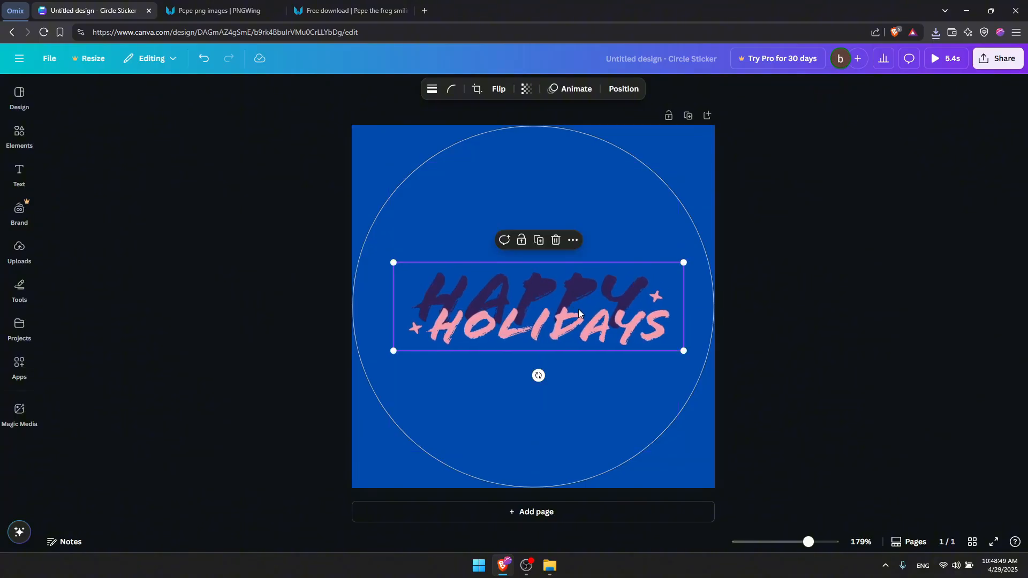
left_click(556, 240)
left_click(28, 168)
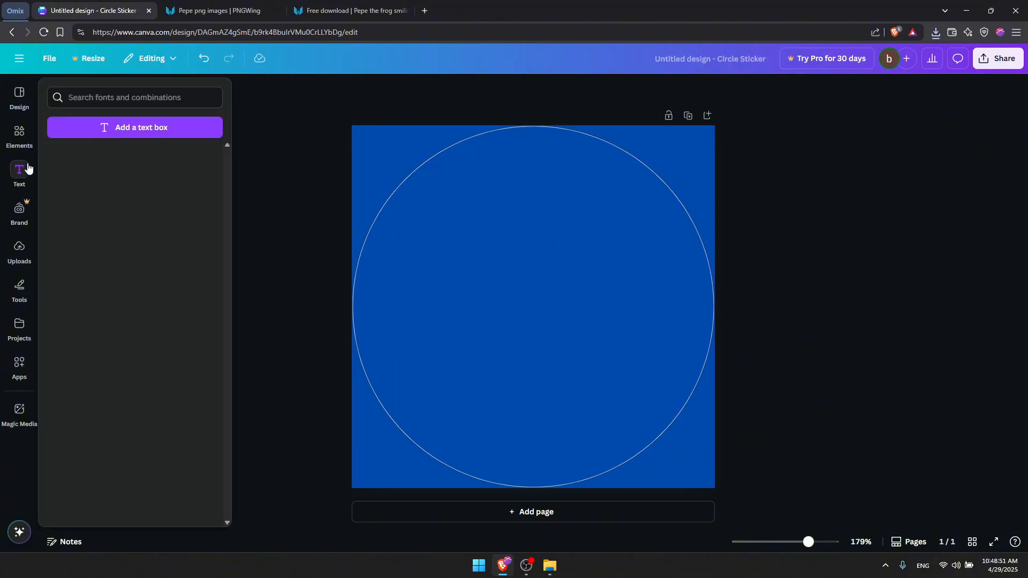
left_click(19, 211)
left_click(18, 260)
left_click(84, 358)
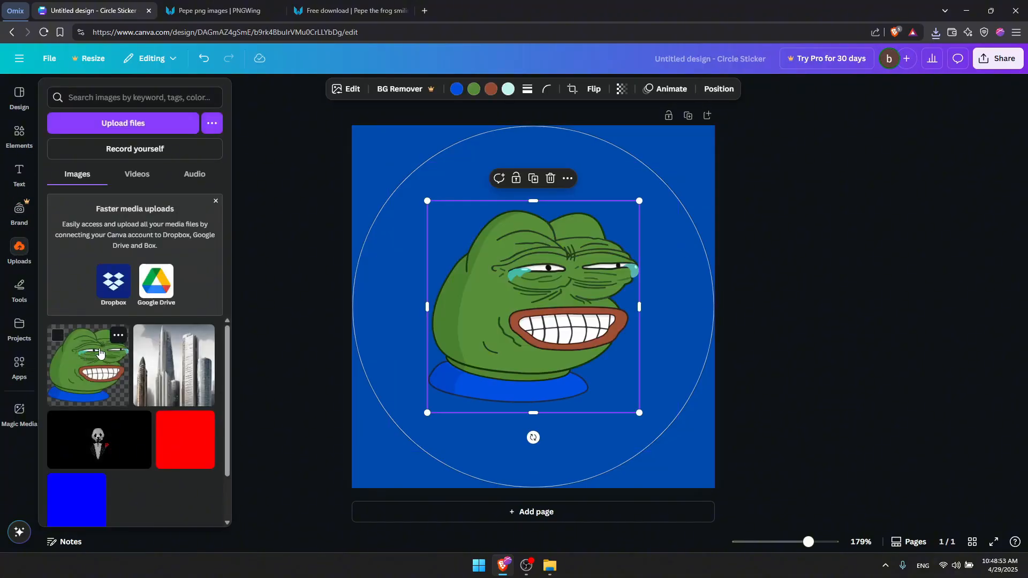
left_click_drag(538, 304, 547, 275)
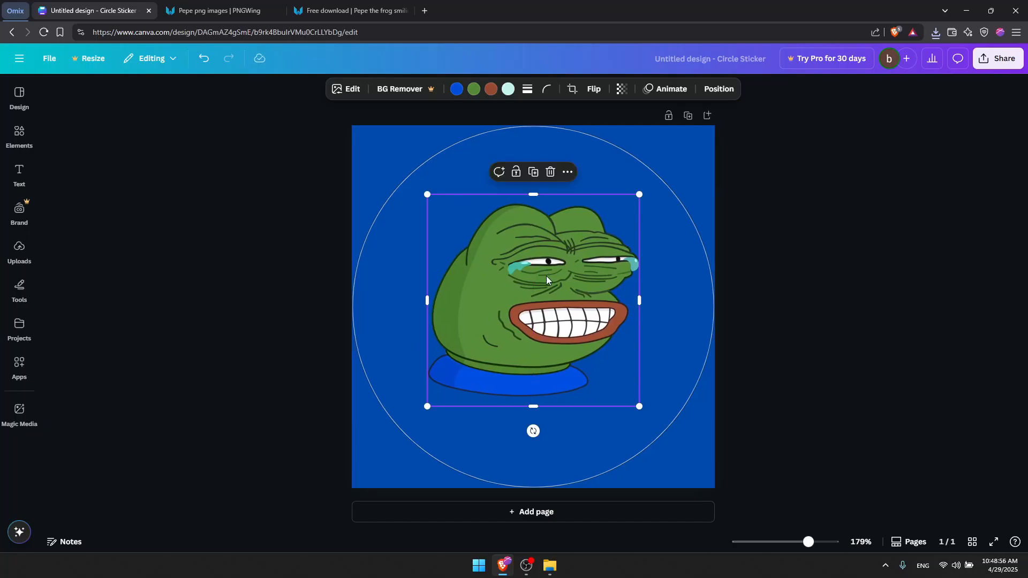
Try the Digital and Brush reveal animations on the frog image
left_click(663, 90)
scroll(182, 362, "down", 2)
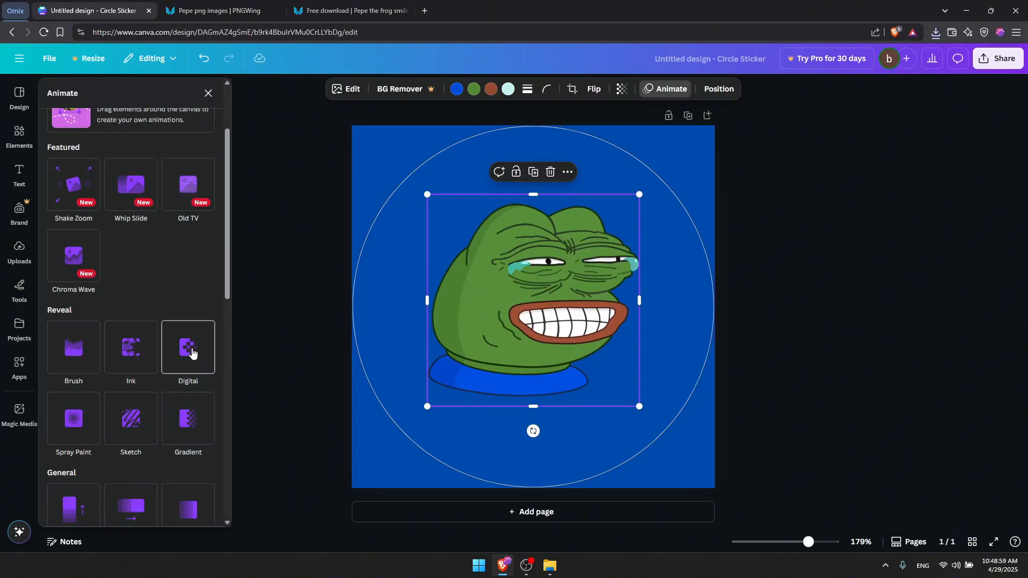
left_click(192, 353)
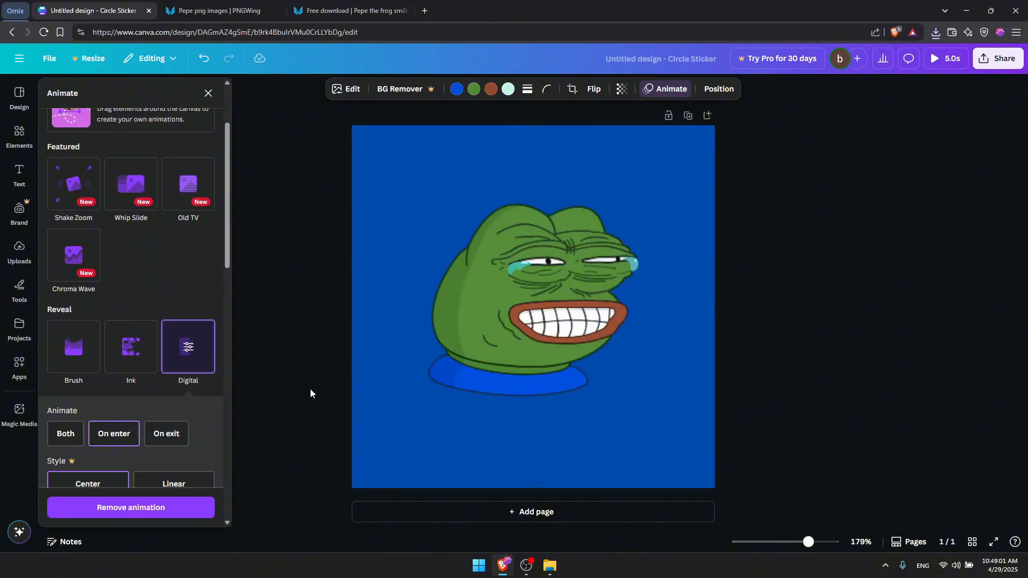
scroll(142, 328, "down", 1)
left_click(58, 314)
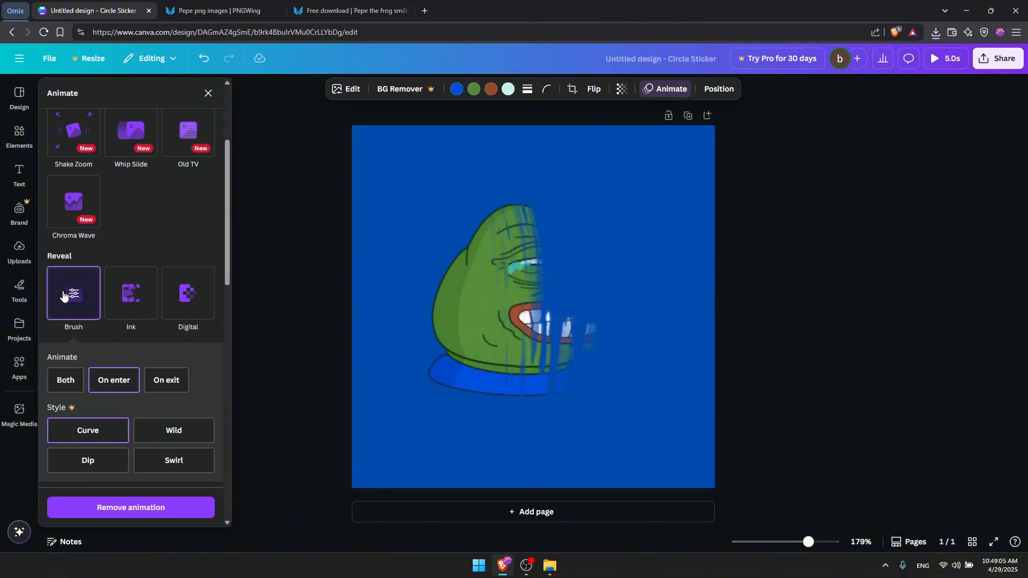
Apply the Shake Zoom animation on enter to the frog image
scroll(126, 274, "up", 1)
scroll(127, 274, "up", 1)
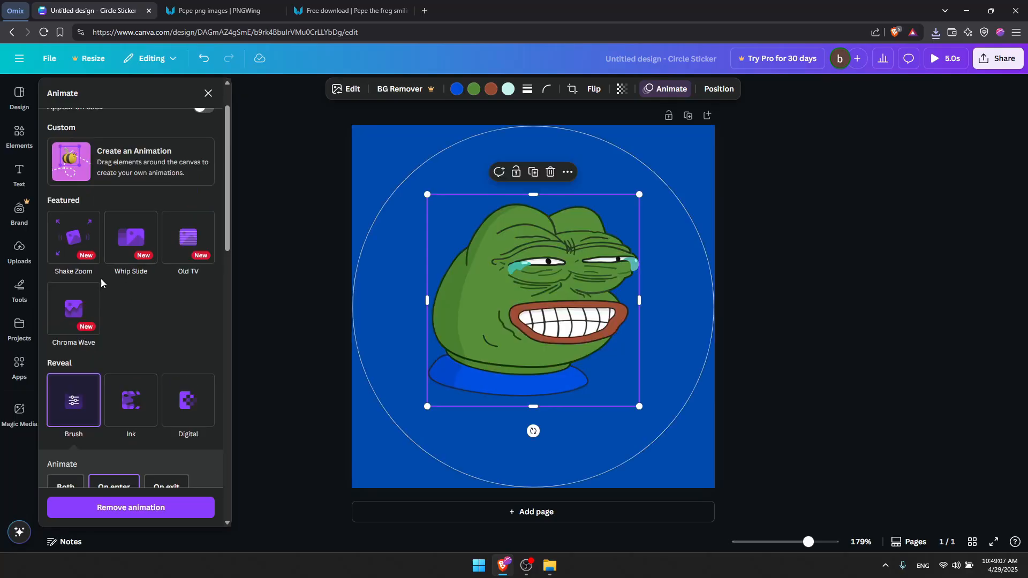
left_click(74, 238)
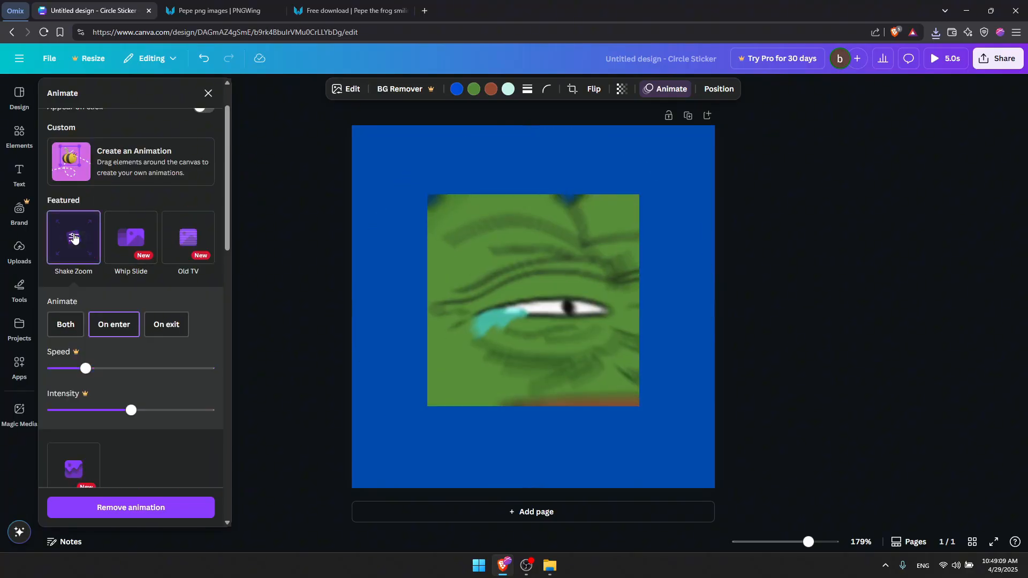
left_click(513, 221)
Align the frog image to the middle of the page, and open its photo colour options
left_click(709, 91)
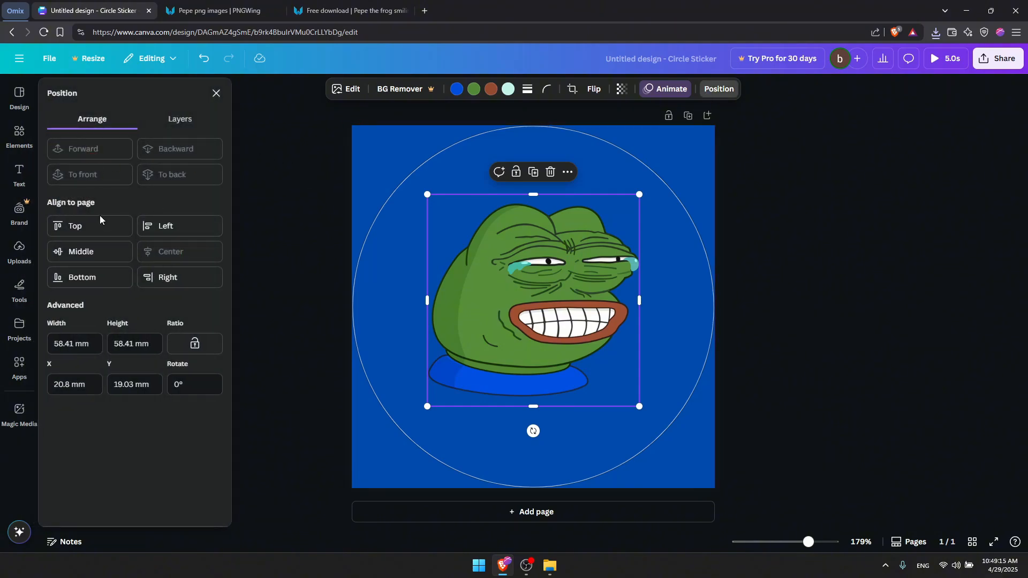
left_click(90, 251)
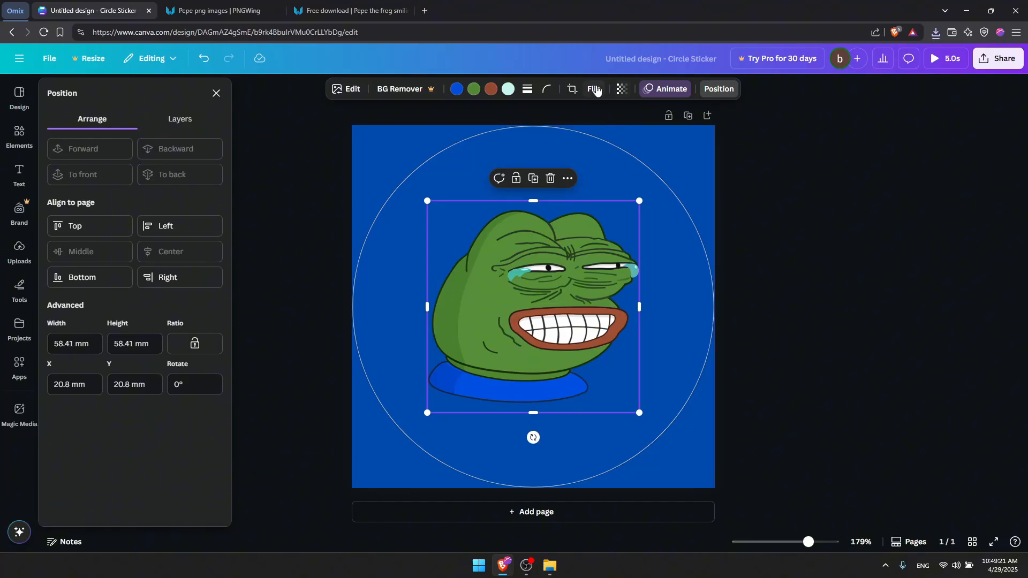
left_click(488, 93)
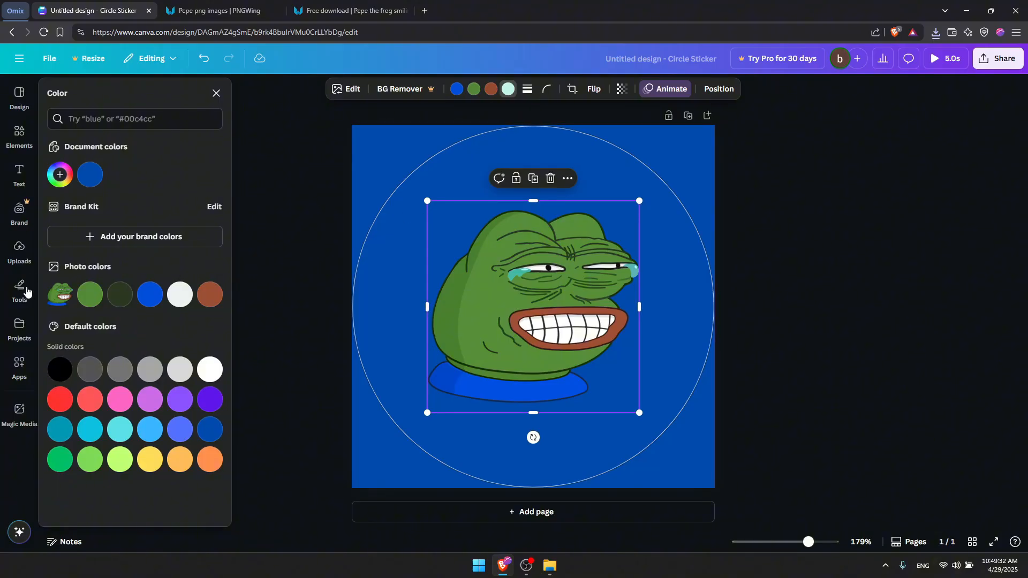
Add a plain text box to the sticker, and undo the addition of a second one
left_click(20, 173)
left_click(127, 123)
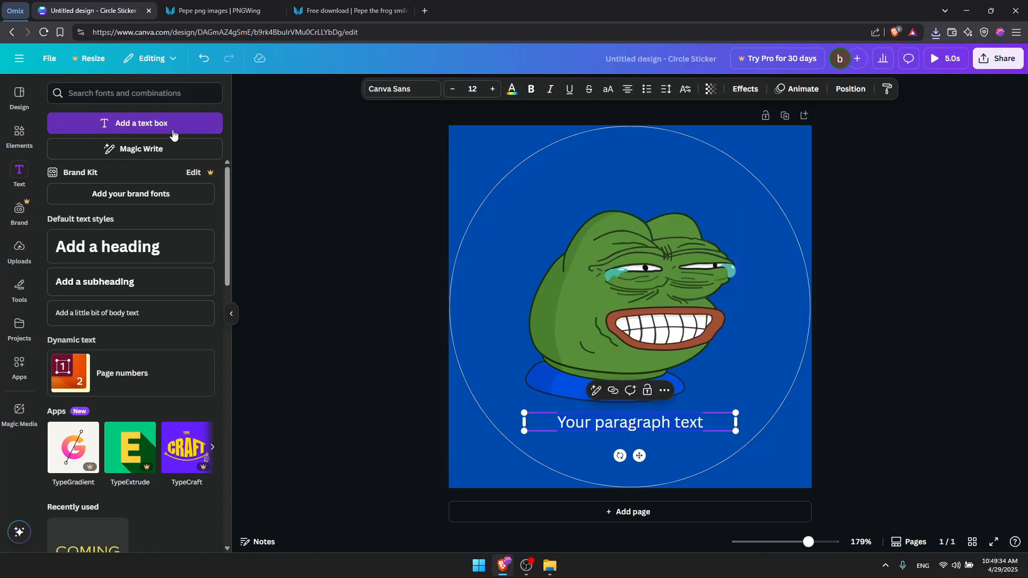
left_click(586, 164)
left_click(164, 133)
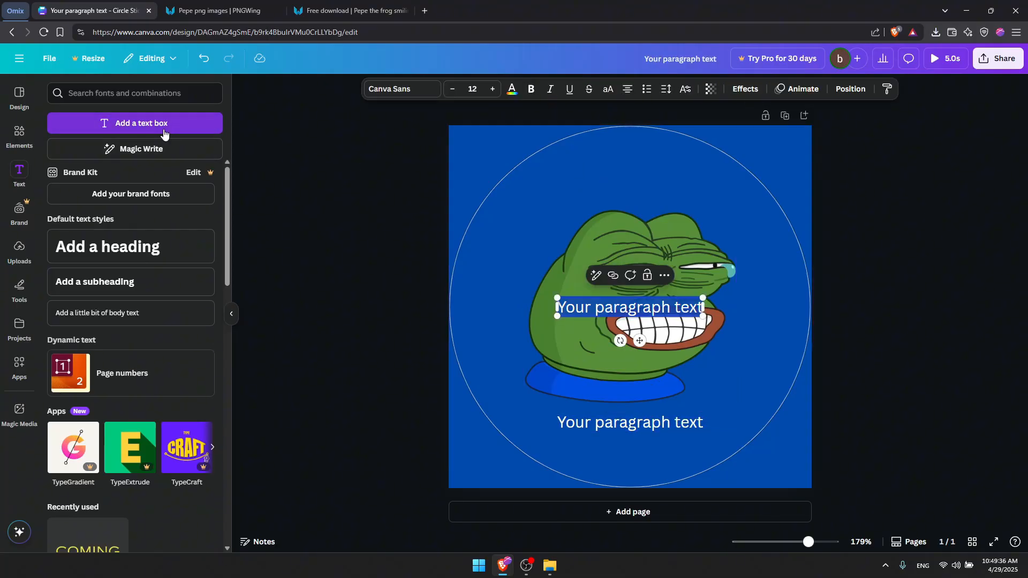
key("ctrl+z")
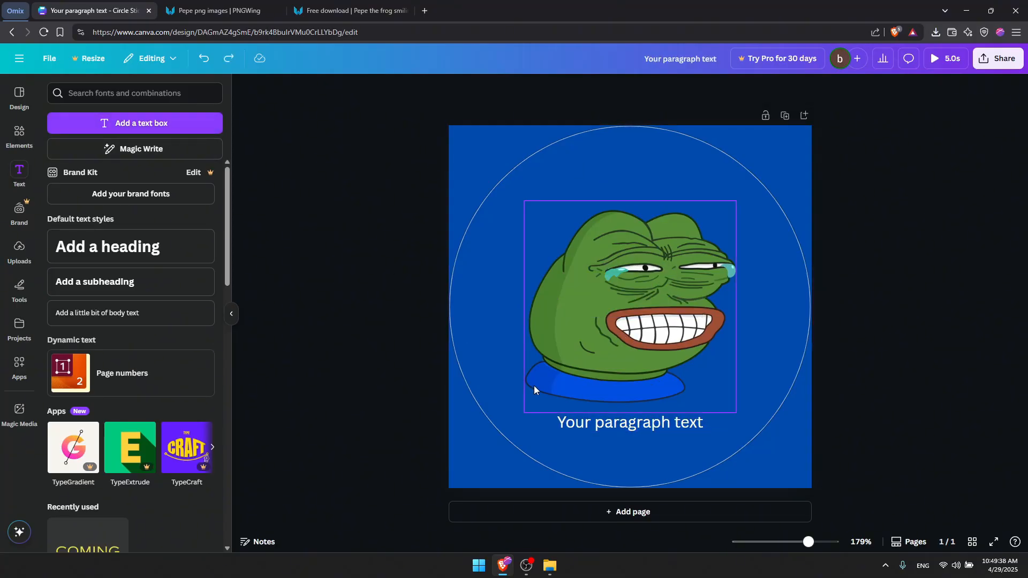
Move the text box above the frog image and replace its text with "Pep Laugh"
left_click_drag(629, 425, 625, 182)
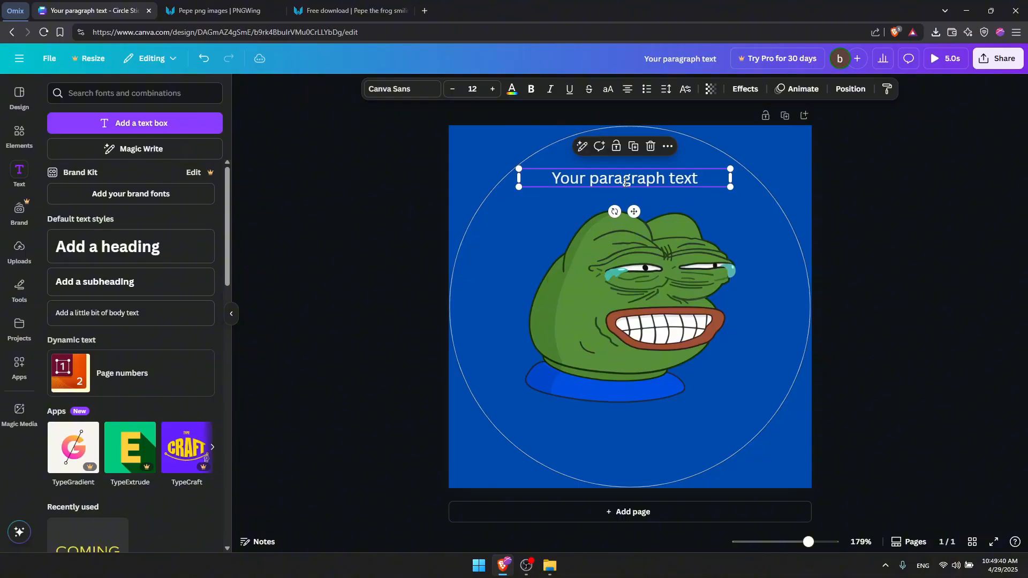
type("P")
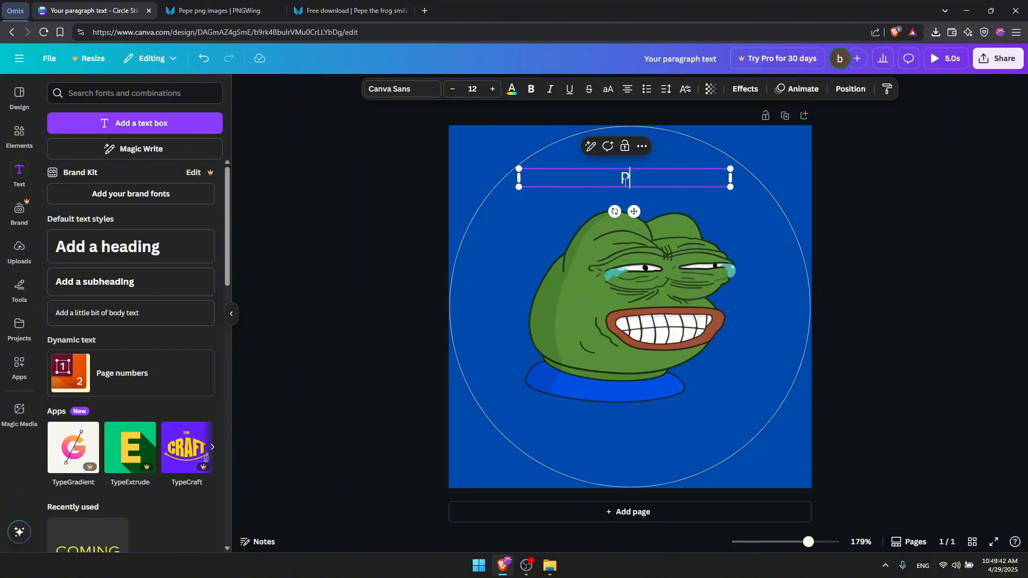
type("Eep")
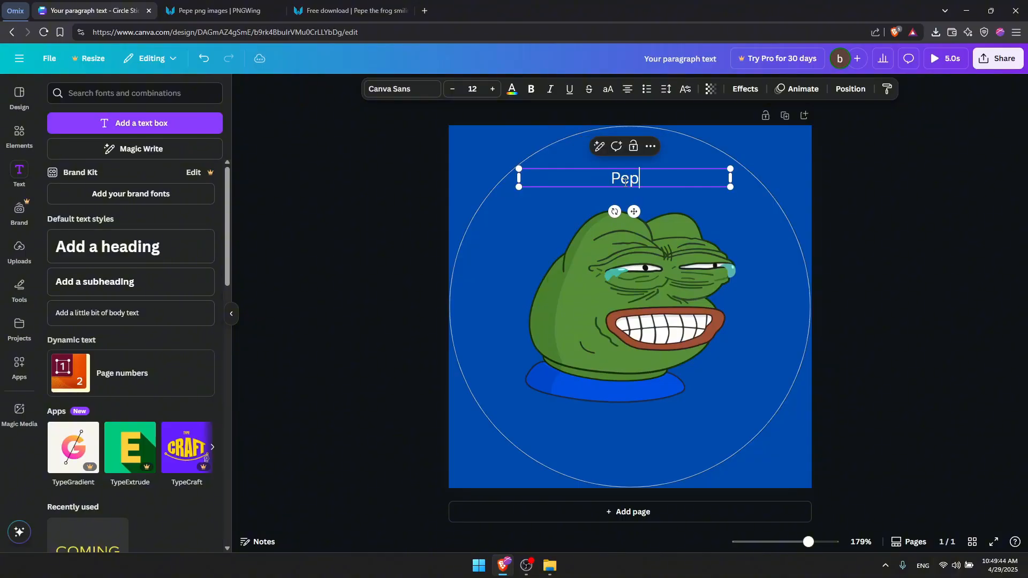
type(" Laugh")
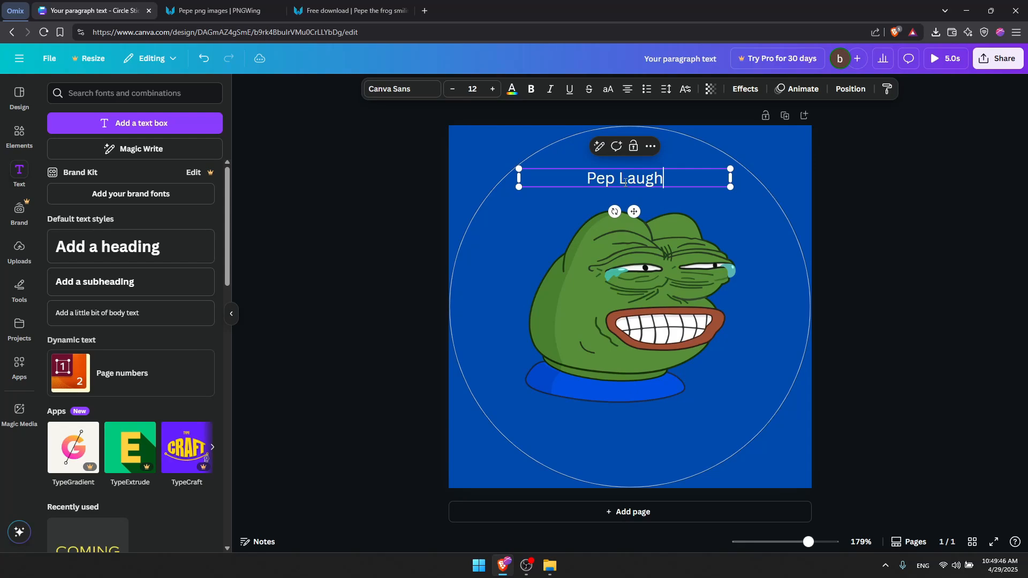
left_click(493, 137)
Apply the Outline text effect to the caption with a thickness of 92
left_click(616, 174)
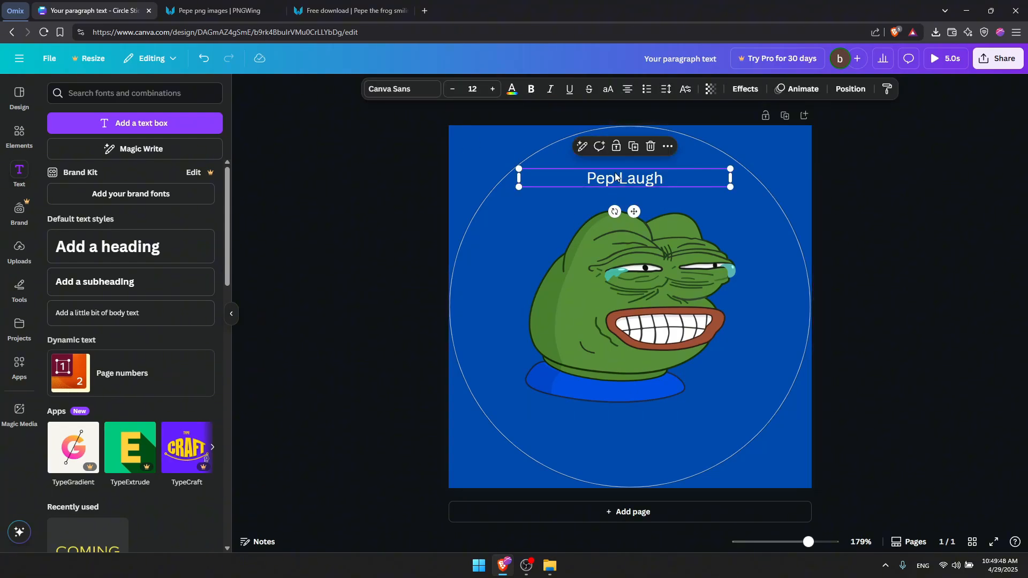
left_click(747, 90)
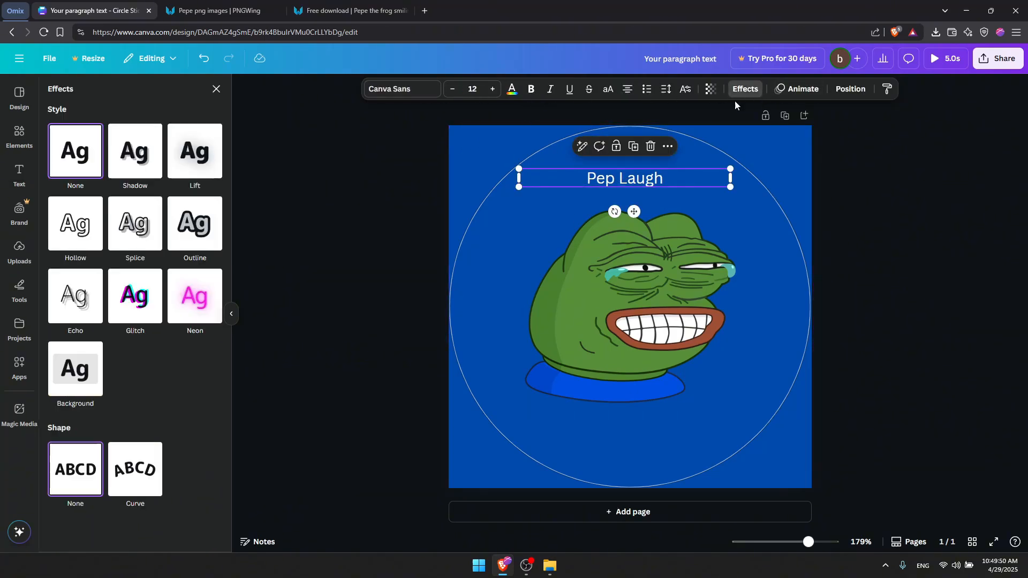
left_click(195, 223)
scroll(107, 268, "down", 1)
left_click_drag(82, 271, 100, 271)
scroll(154, 238, "up", 1)
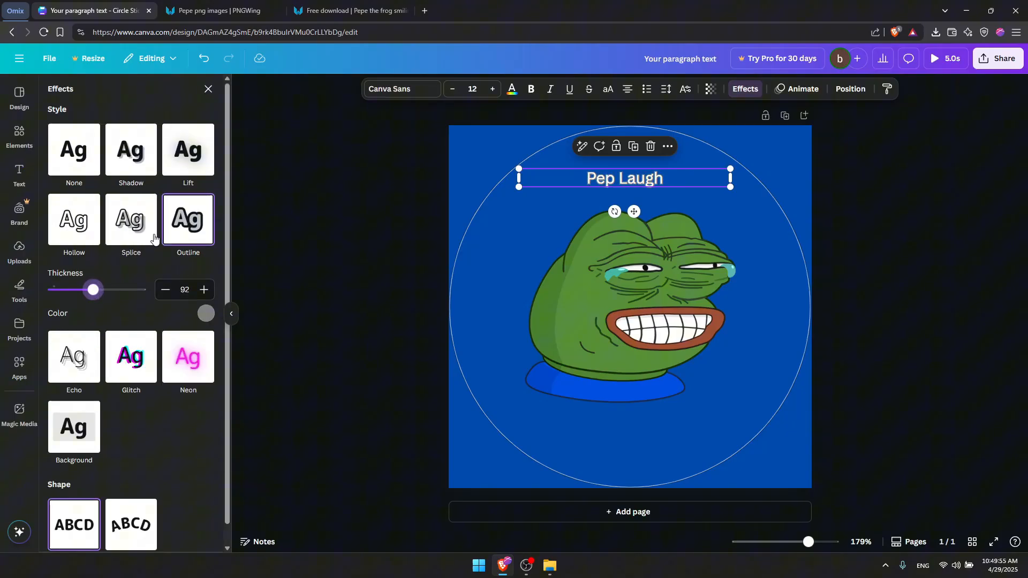
Change the caption's text colour to black and make it bold
left_click(512, 89)
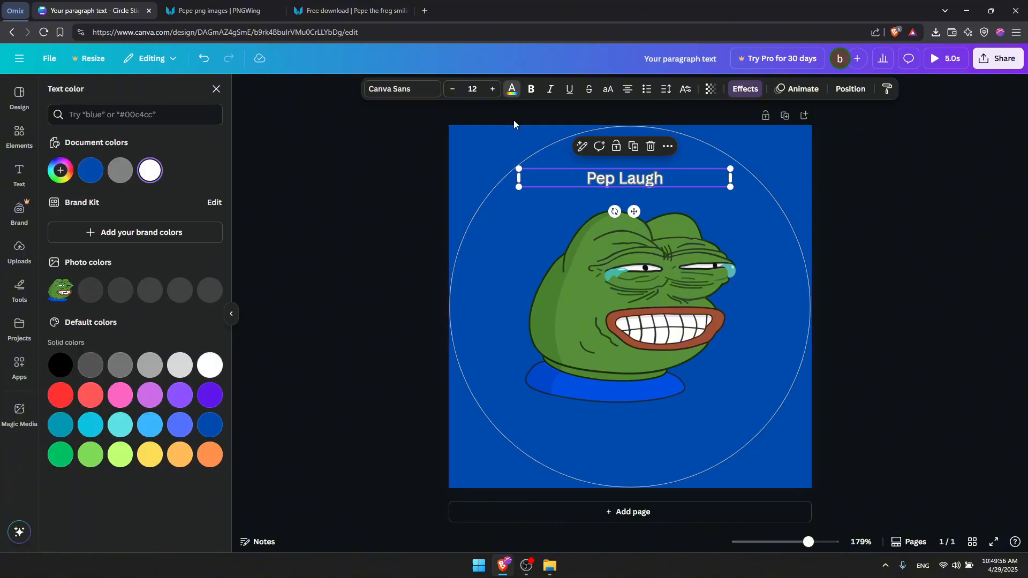
left_click(61, 364)
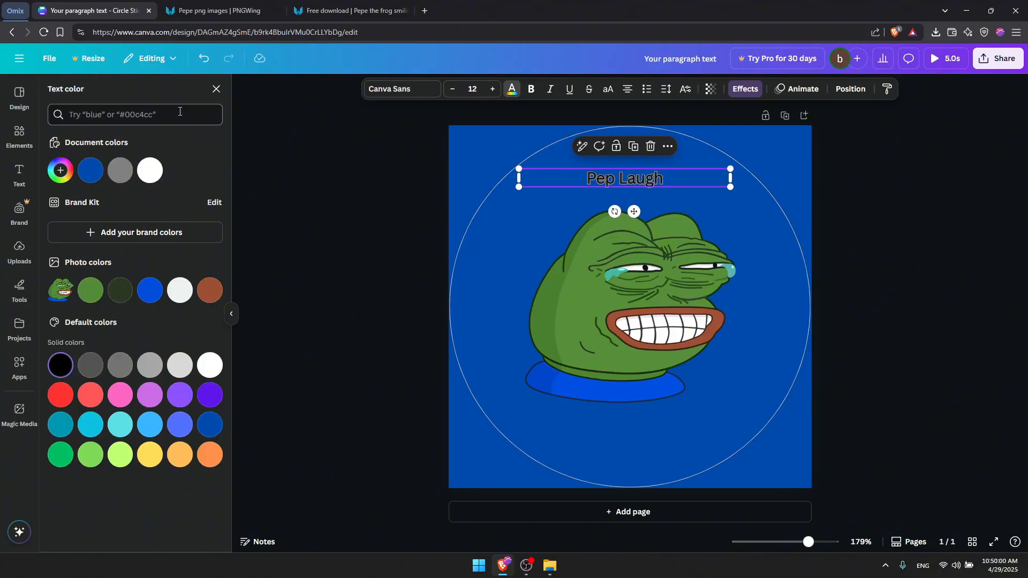
left_click(531, 88)
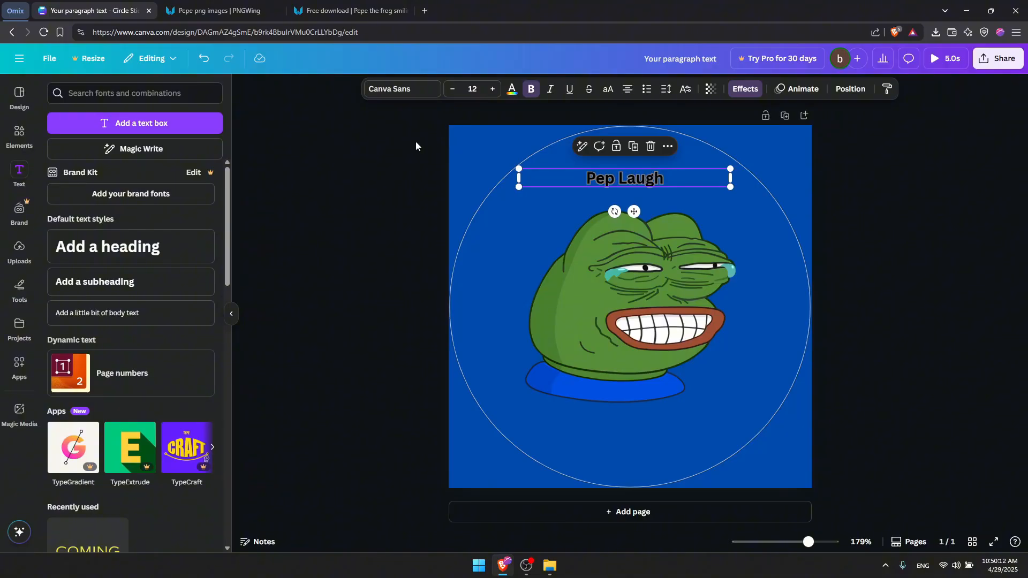
Change the caption's font to Horizon
left_click(371, 89)
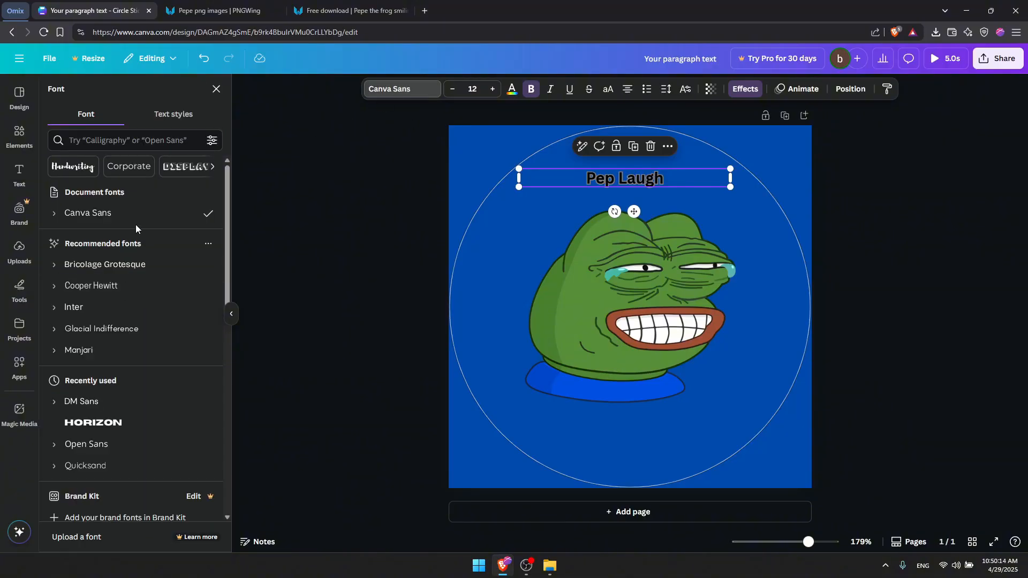
scroll(138, 236, "down", 4)
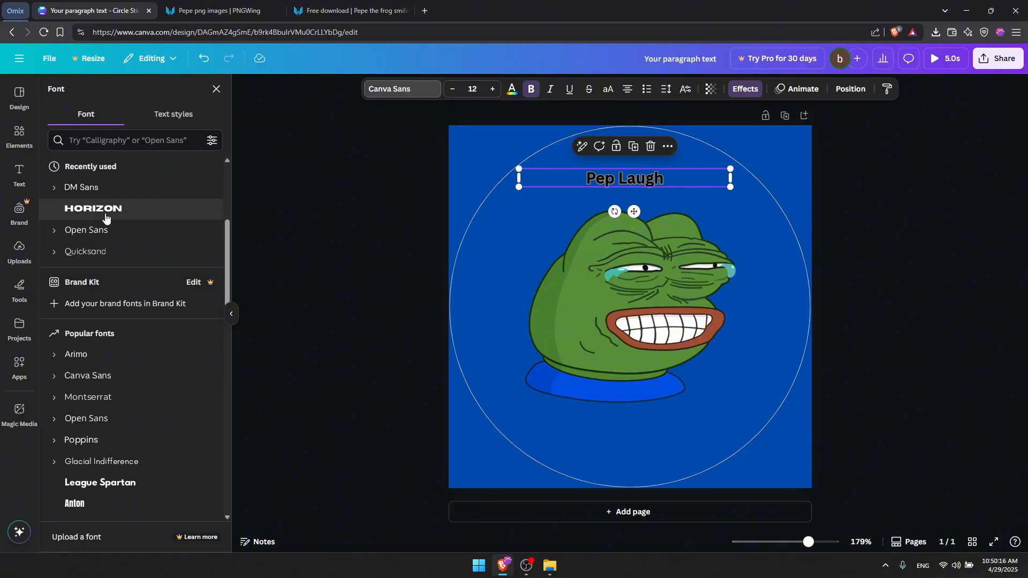
left_click(75, 212)
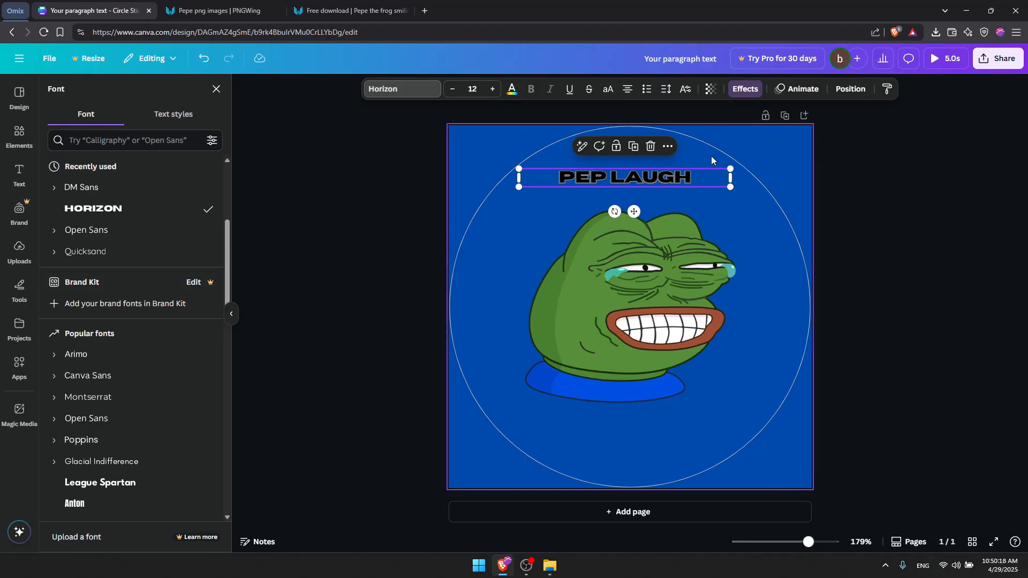
Adjust the caption's line spacing, and tighten its letter spacing slightly
left_click(695, 168)
left_click(666, 89)
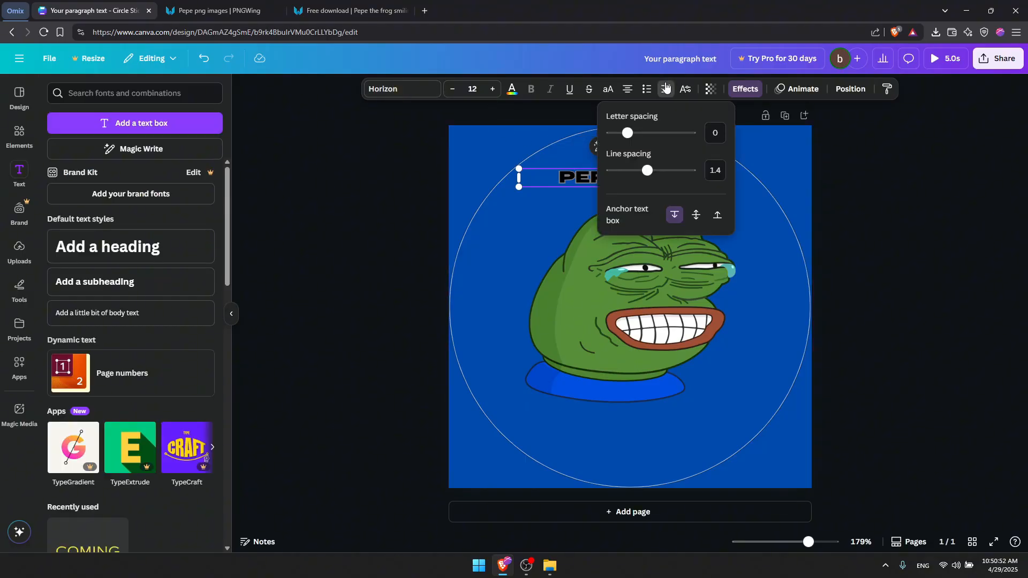
mouse_move(659, 170)
left_mouse_down()
mouse_move(635, 172)
mouse_move(648, 171)
left_mouse_up()
mouse_move(627, 133)
left_mouse_down()
mouse_move(645, 134)
mouse_move(614, 135)
mouse_move(623, 137)
left_mouse_up()
left_click(436, 172)
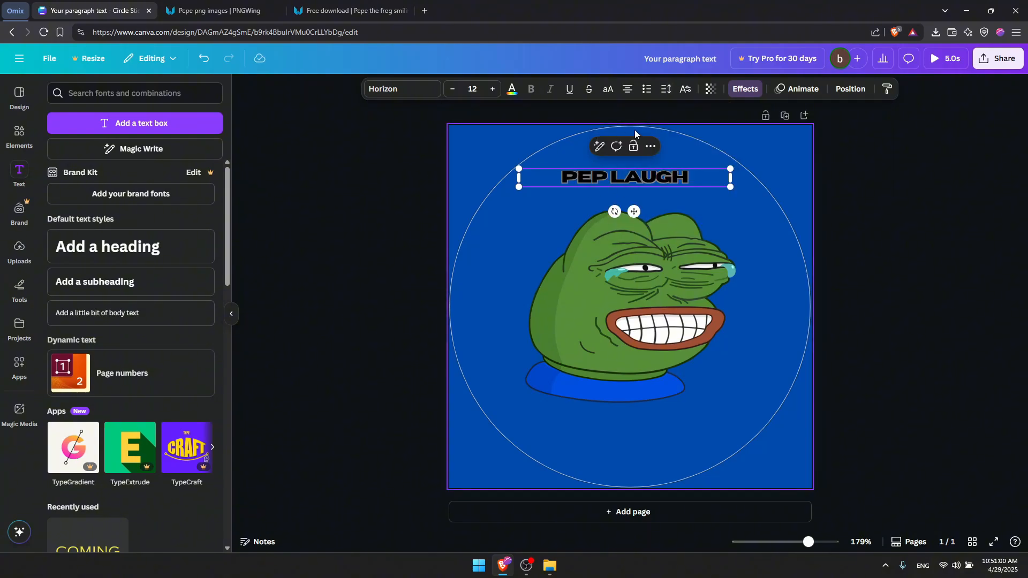
Cycle the caption's text alignment back to centre, and move the caption slightly down, centred on the page above the frog
left_click(627, 89)
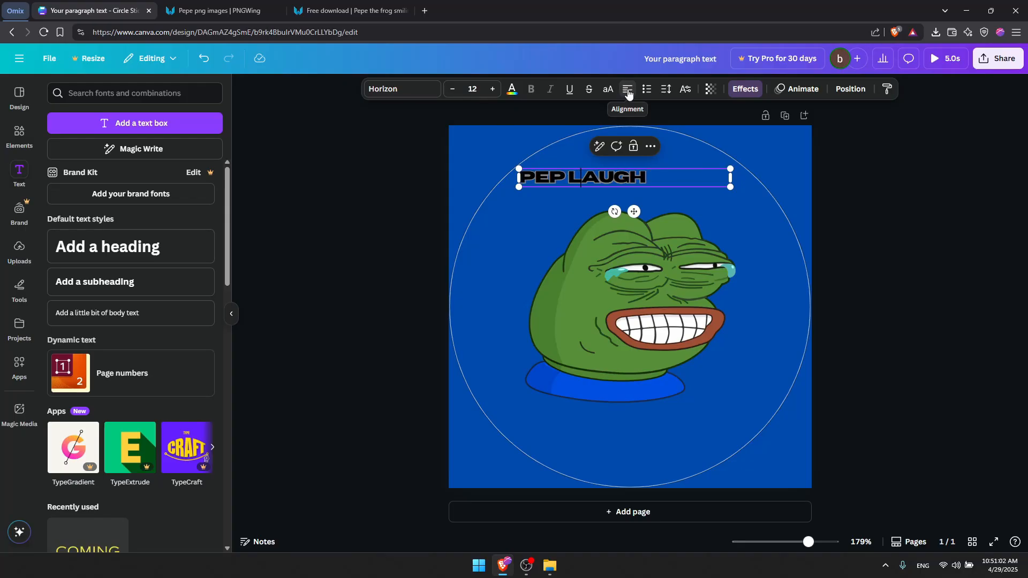
left_click(627, 90)
left_click(627, 90)
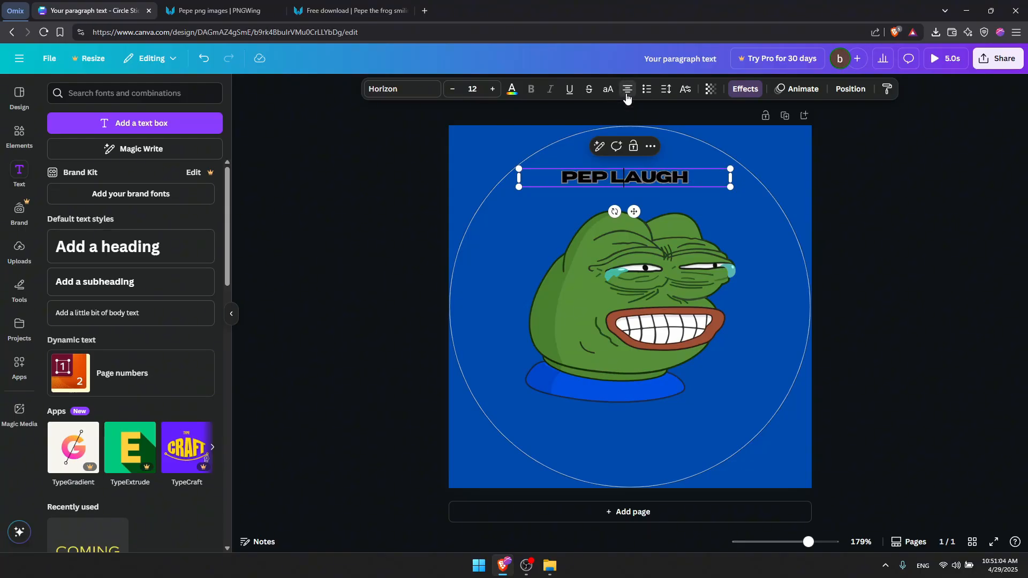
left_click(881, 217)
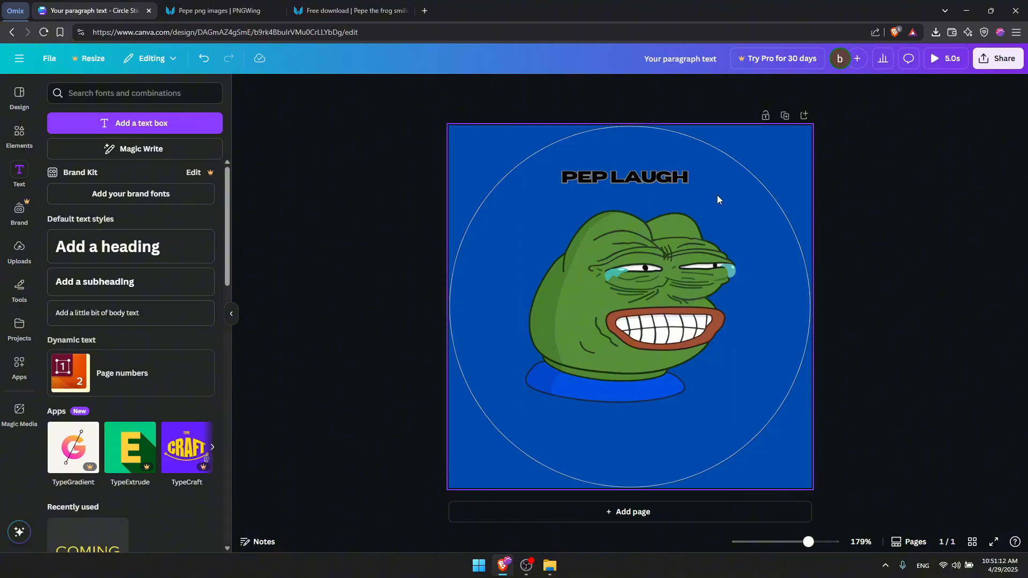
left_click_drag(628, 175, 633, 187)
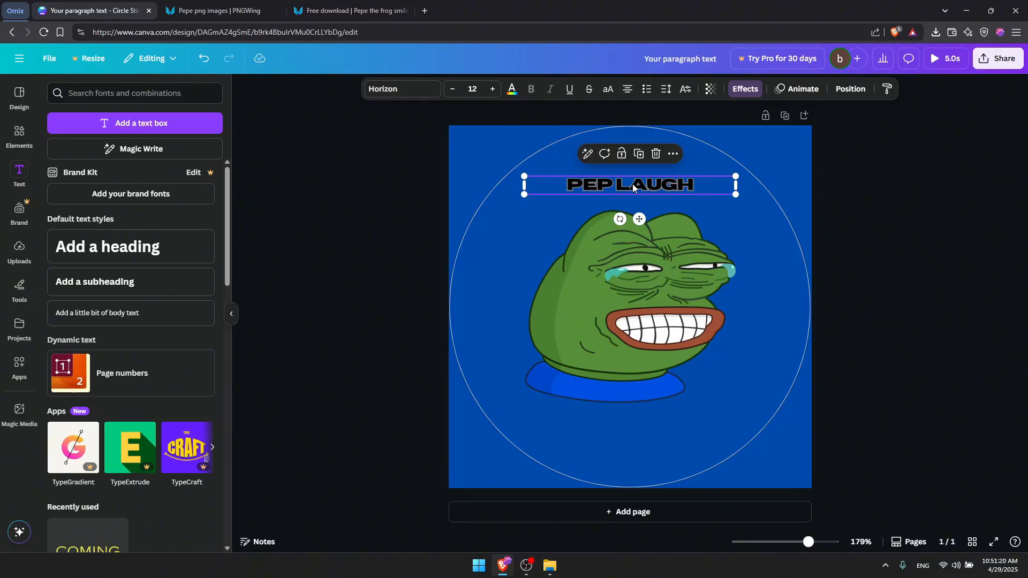
left_click(330, 206)
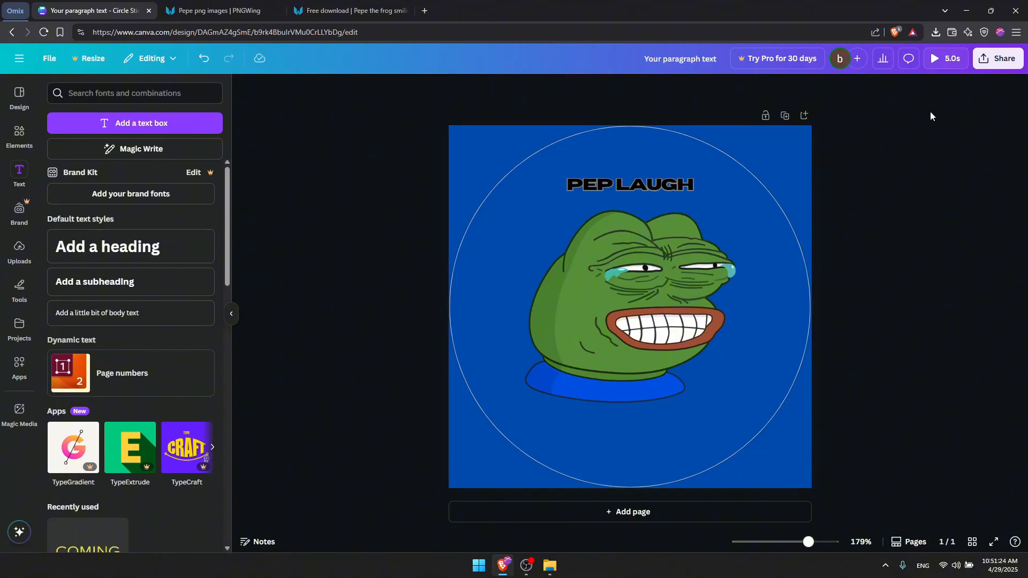
Play a preview of the sticker's animation, and close it
left_click(648, 293)
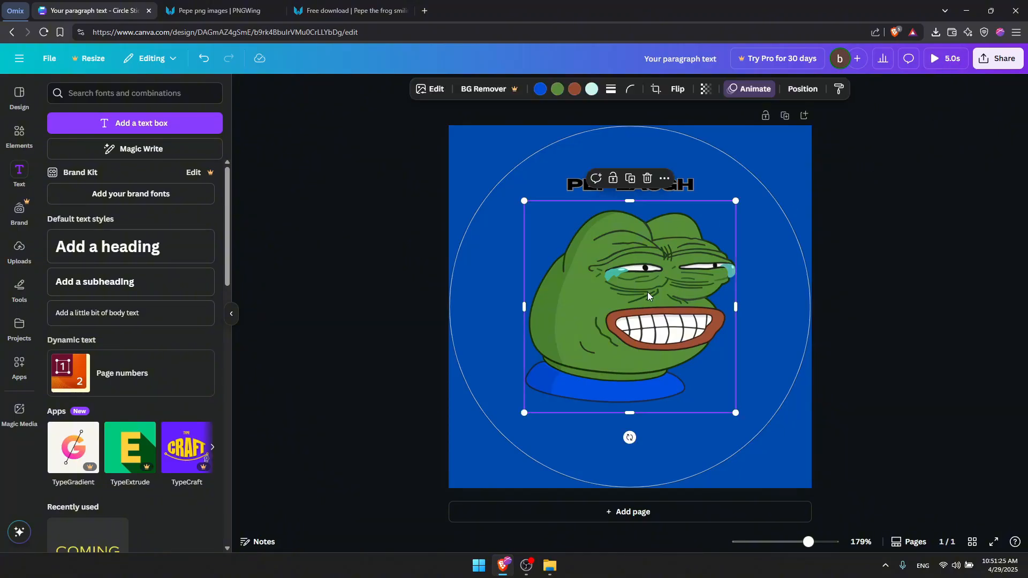
left_click(909, 180)
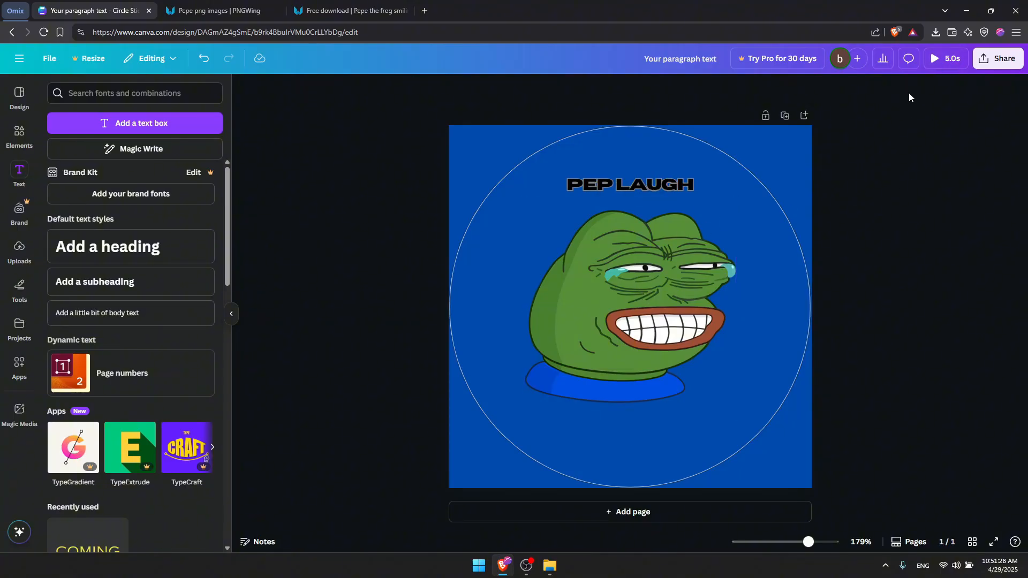
left_click(935, 58)
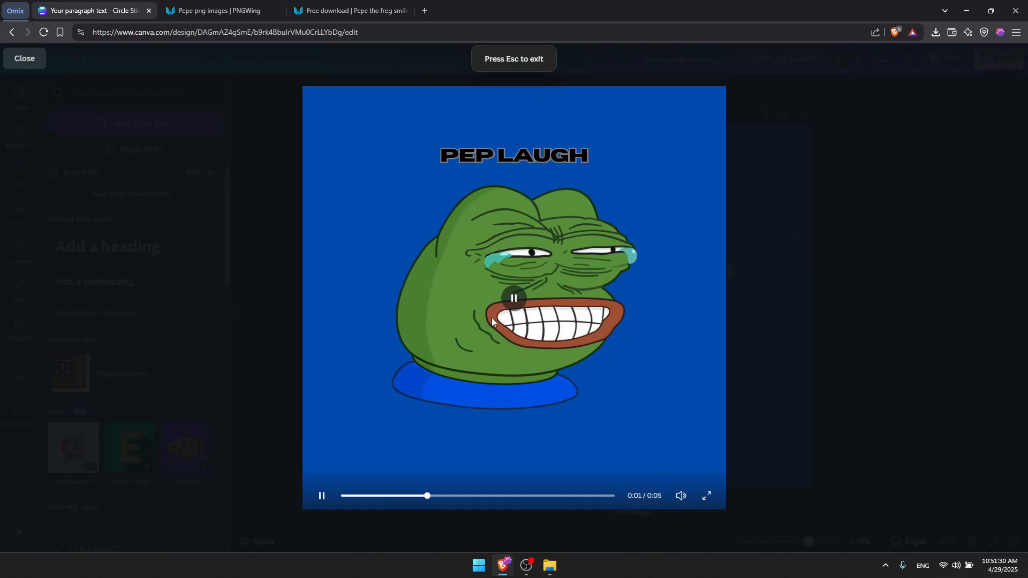
left_click(837, 261)
Remove the frog image's animation, and reapply Shake Zoom on enter
left_click(620, 293)
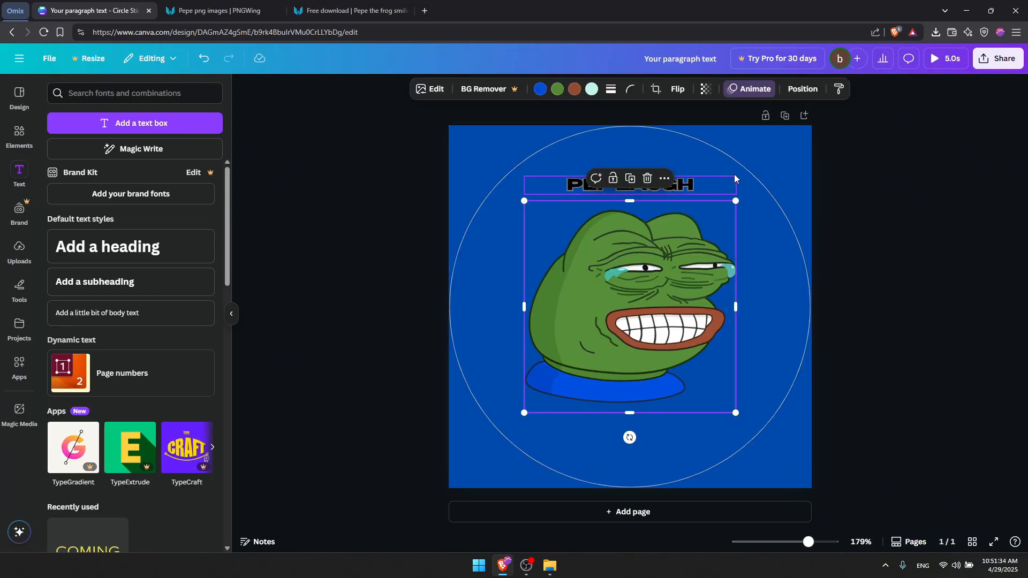
left_click(742, 96)
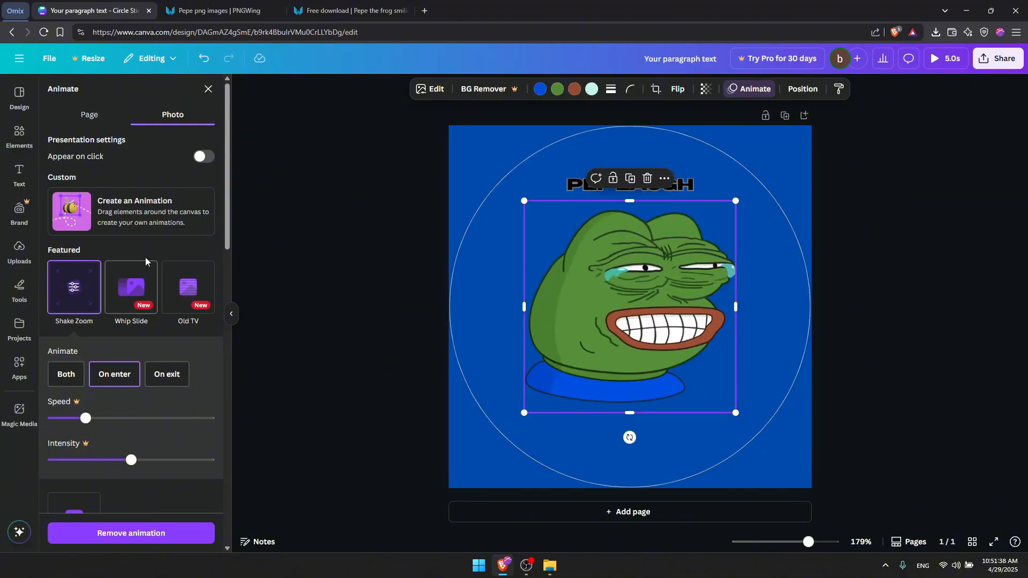
scroll(137, 281, "down", 3)
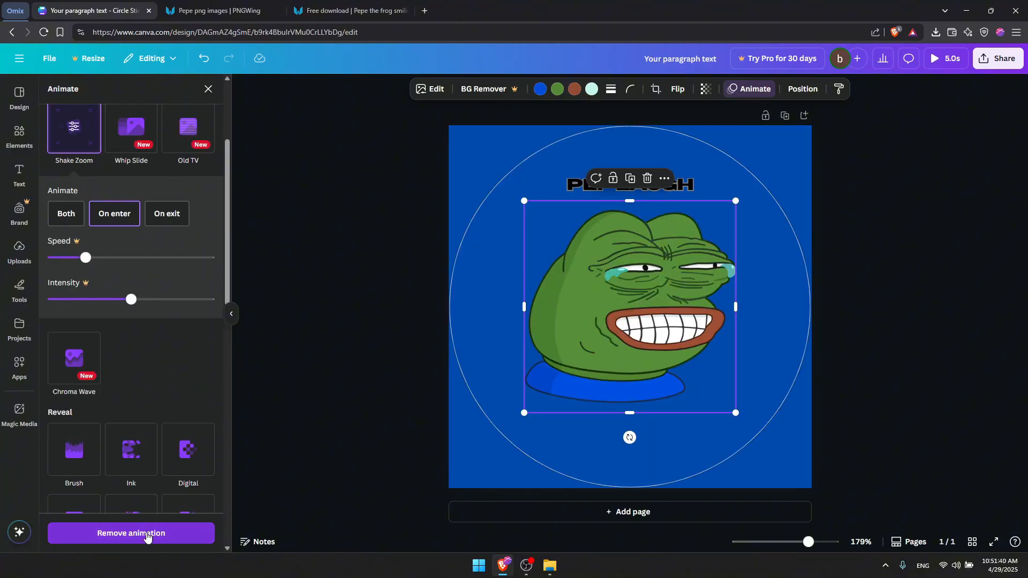
left_click(143, 533)
left_click(208, 89)
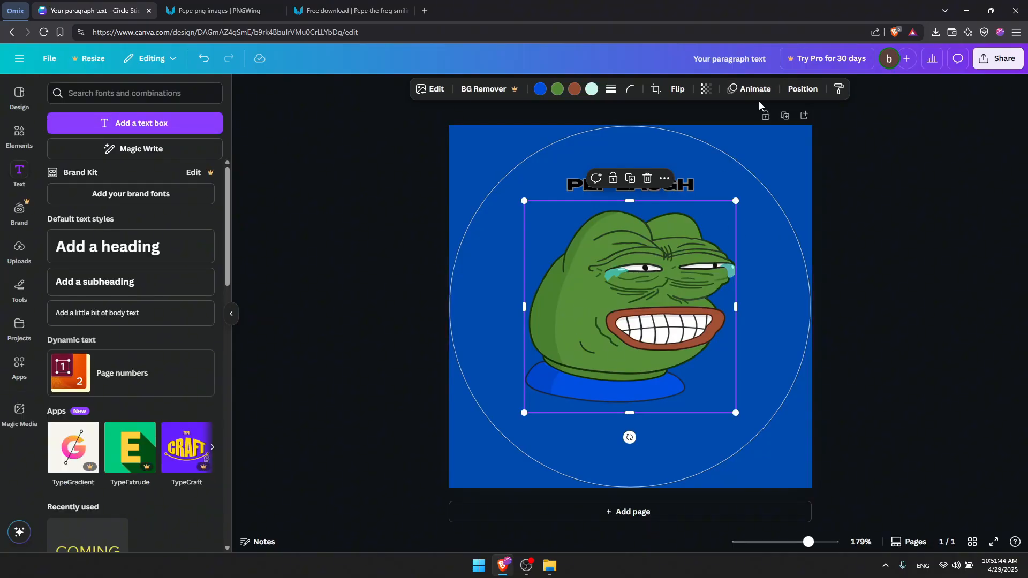
left_click(750, 88)
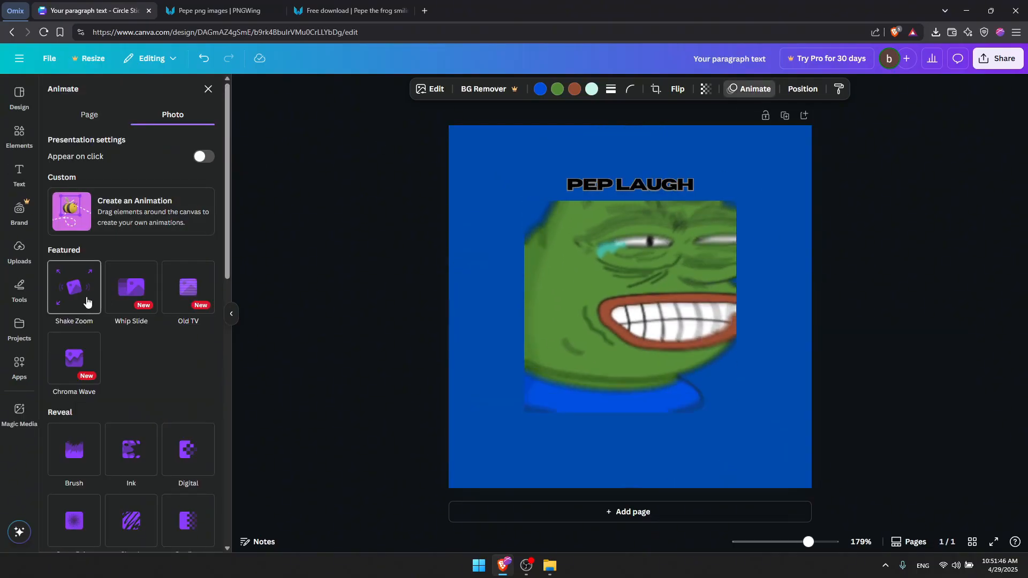
left_click(74, 288)
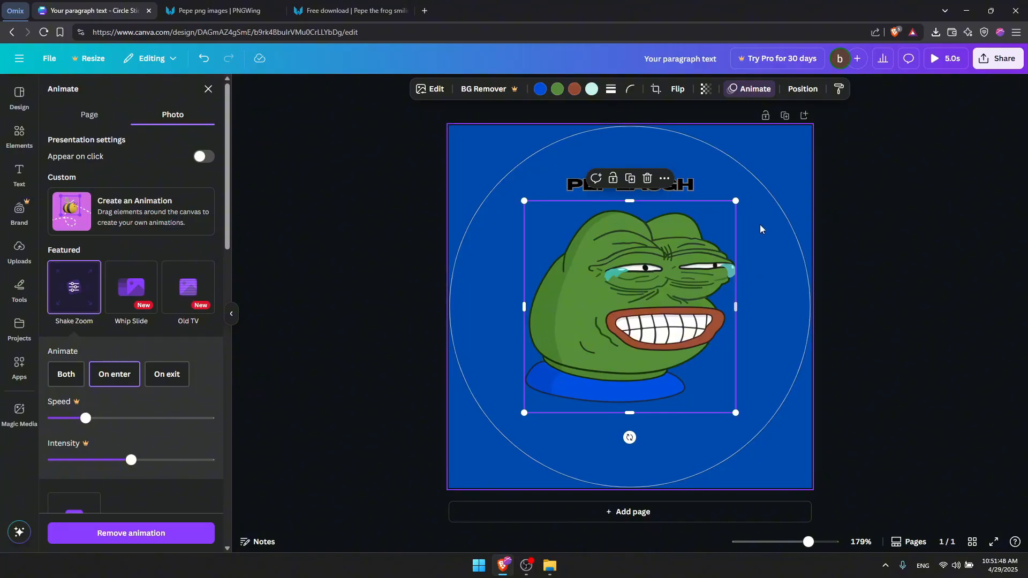
Enlarge the frog image to about 65 mm square, centred on the page, and move the caption up clear of it
left_click_drag(739, 200, 752, 195)
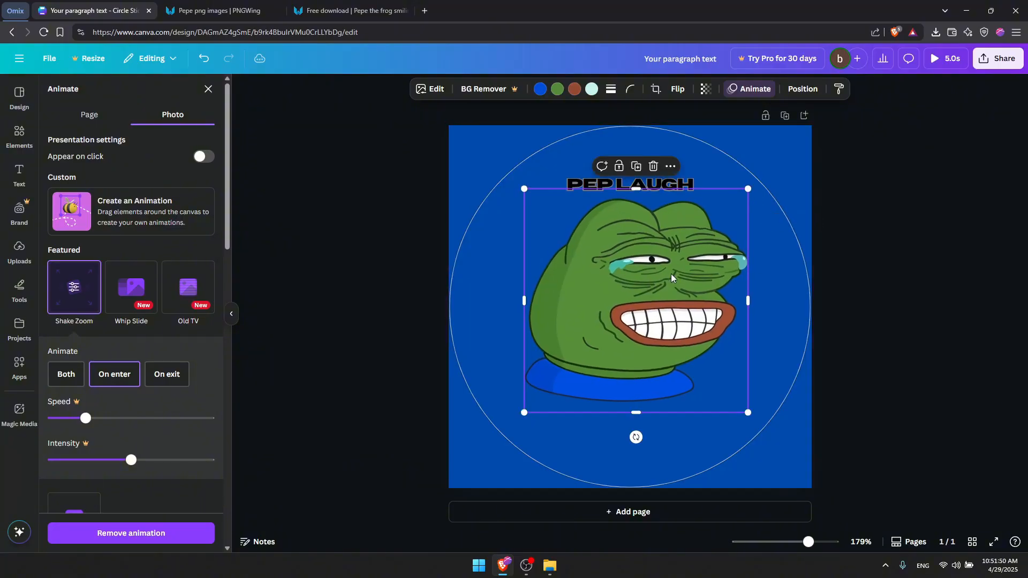
left_click_drag(671, 275, 660, 287)
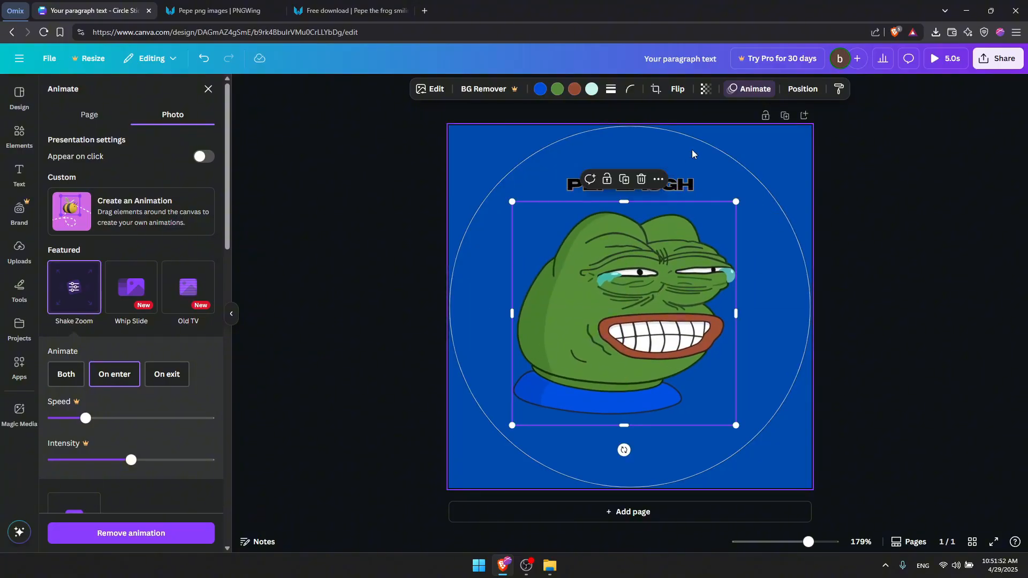
left_click_drag(736, 201, 748, 191)
left_click(802, 89)
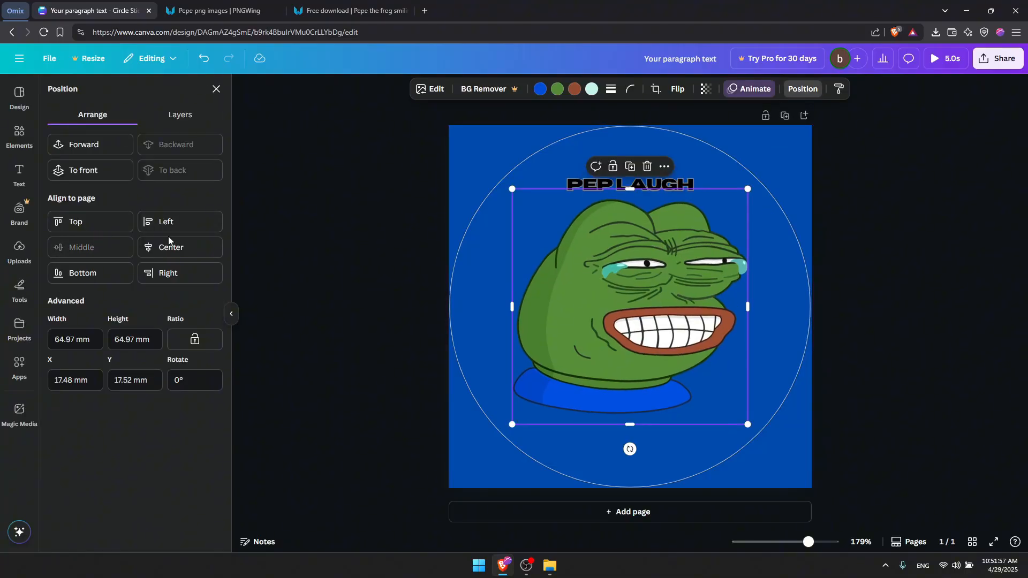
left_click(868, 241)
left_click_drag(630, 189, 643, 168)
left_click(917, 195)
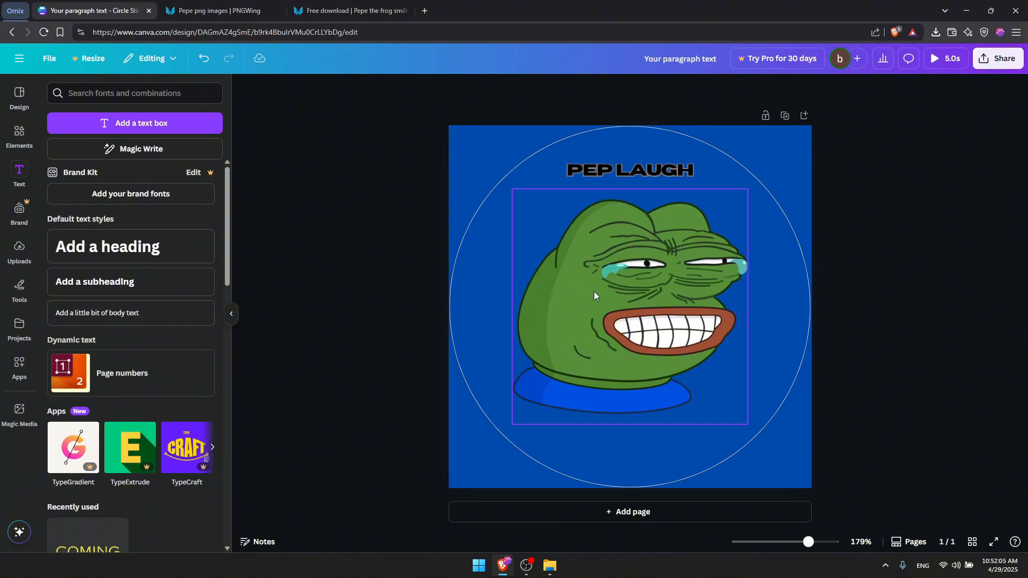
Try to increase the export size of the sticker's GIF download, and dismiss the upgrade offer
left_click(998, 61)
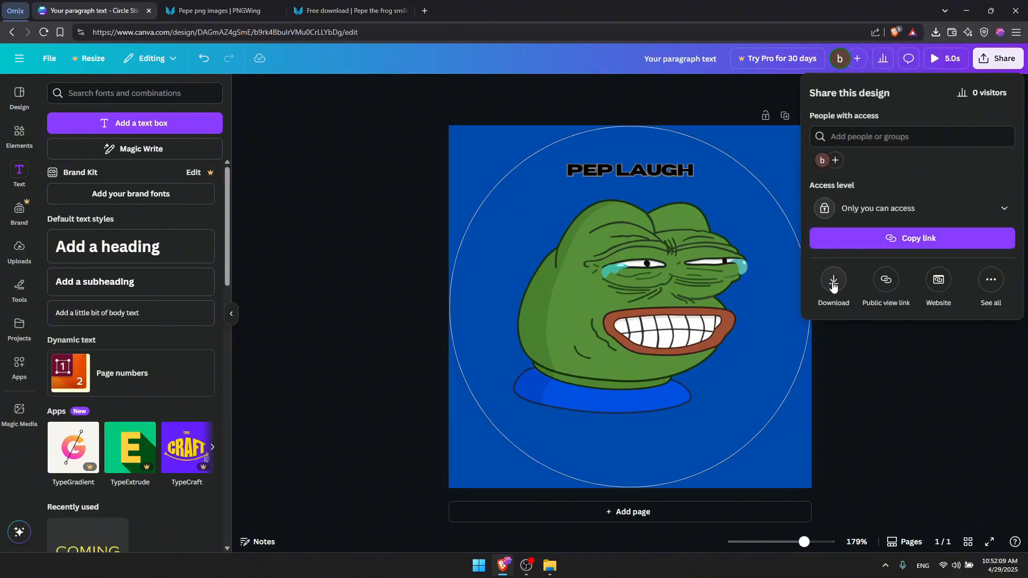
left_click(834, 284)
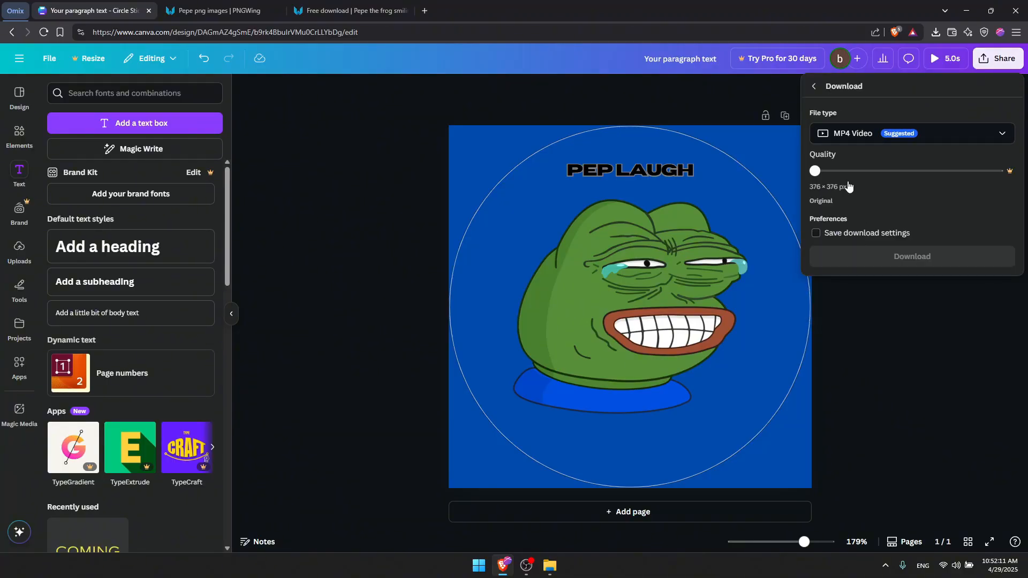
left_click(868, 138)
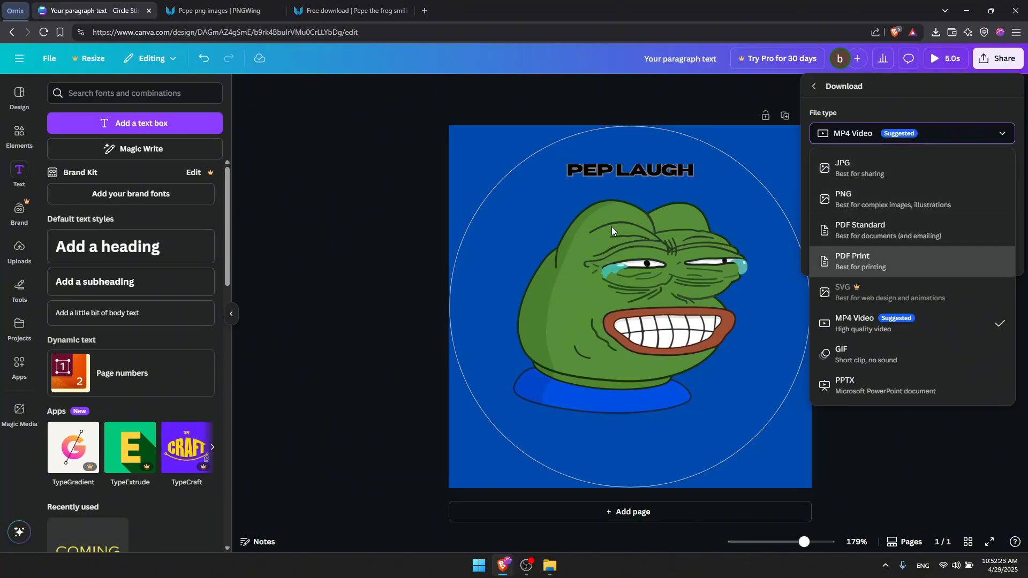
left_click(861, 364)
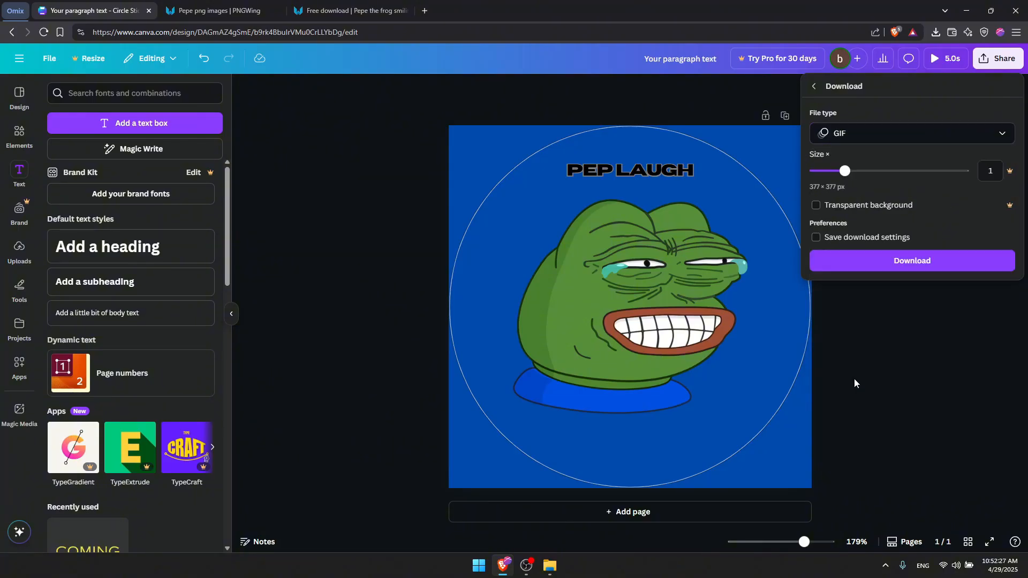
left_click(863, 174)
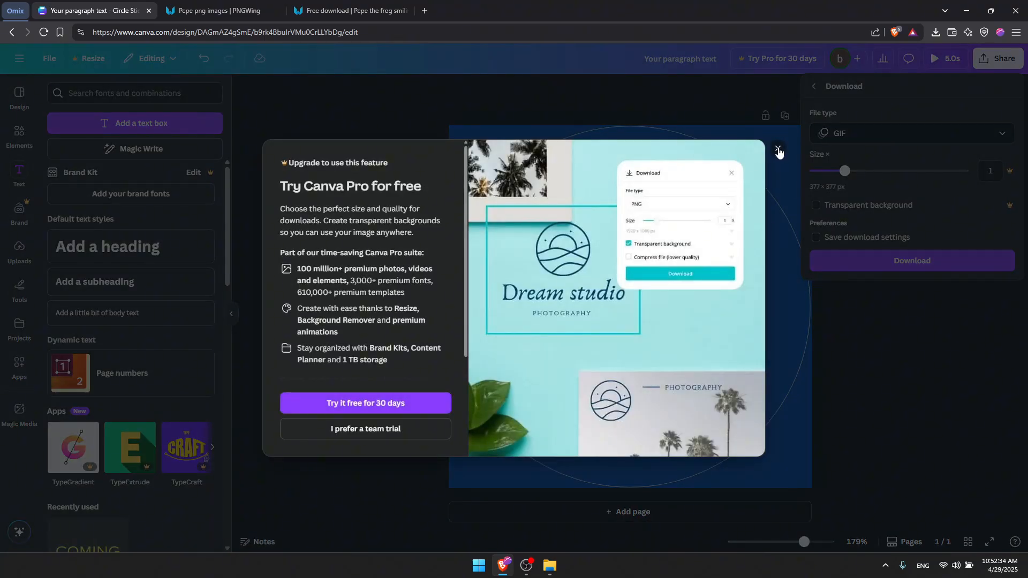
left_click(779, 145)
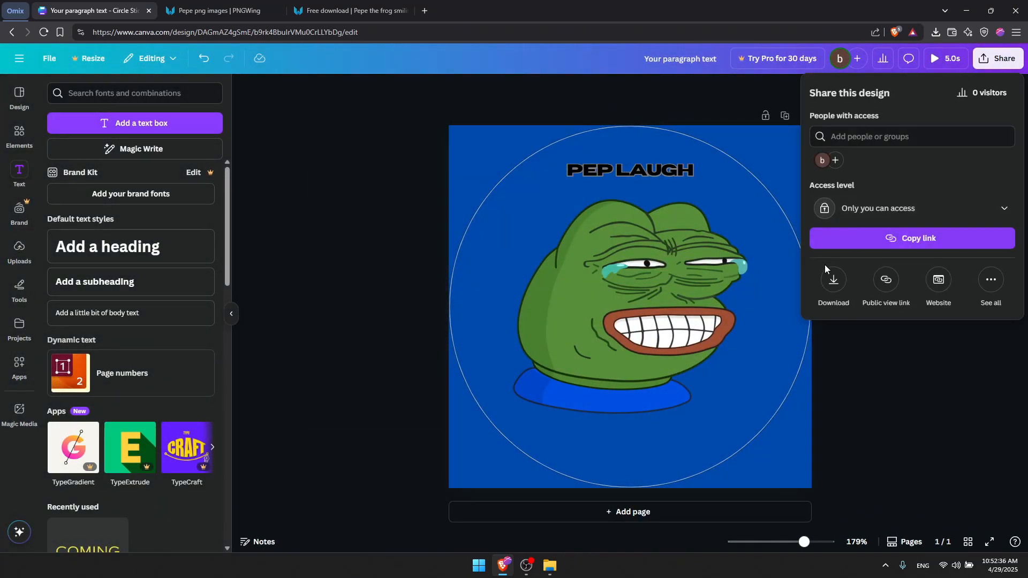
Download the sticker as a GIF at size 1, saving it in the Downloads folder as "Your paragraph text.gif"
left_click(825, 267)
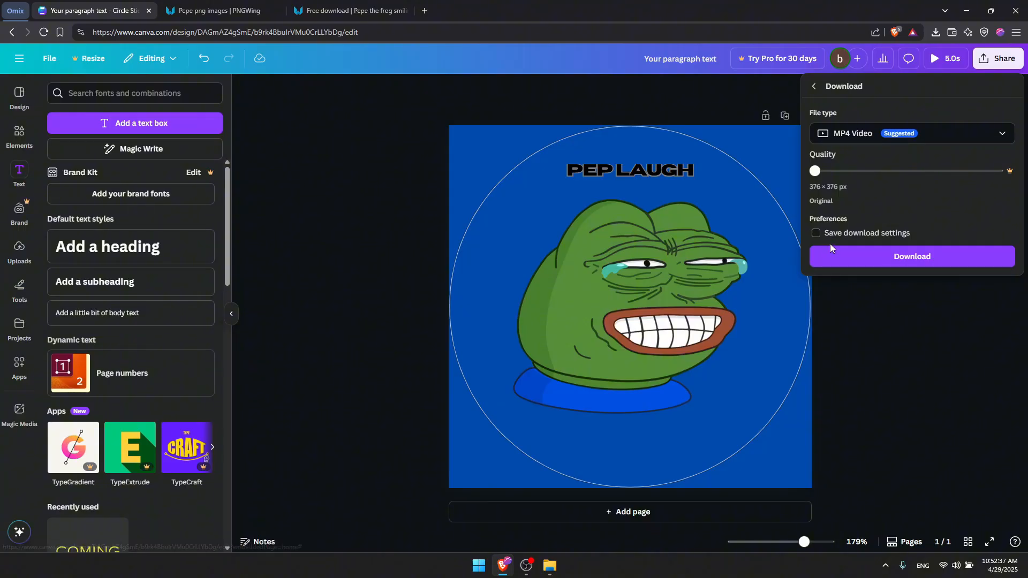
left_click(897, 141)
left_click(894, 349)
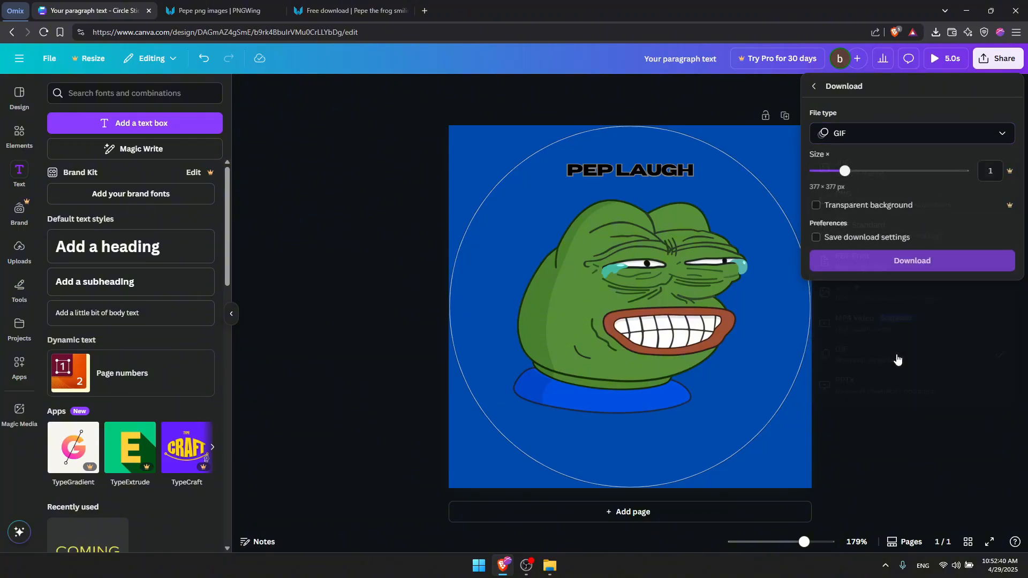
left_click(913, 260)
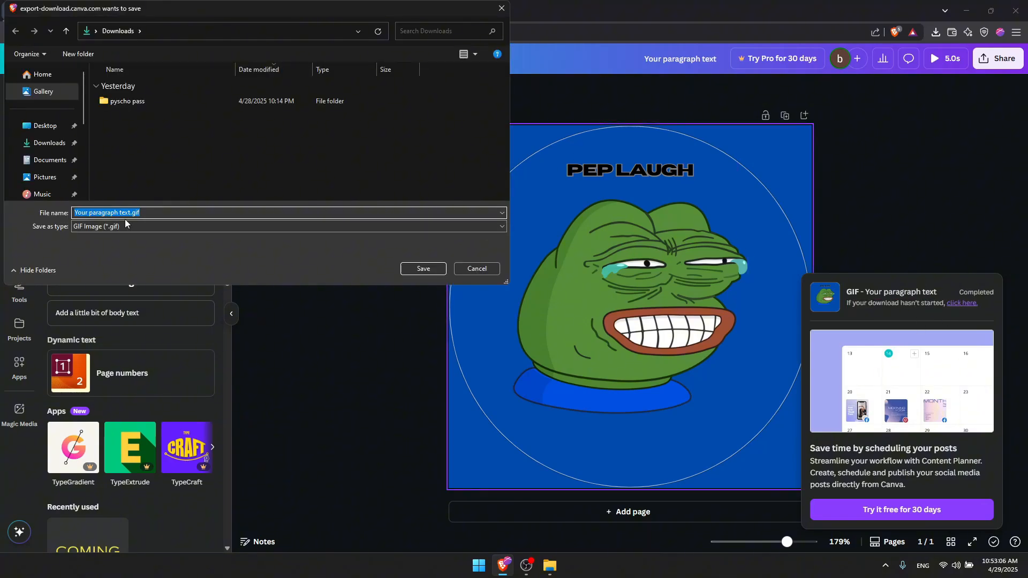
left_click(423, 269)
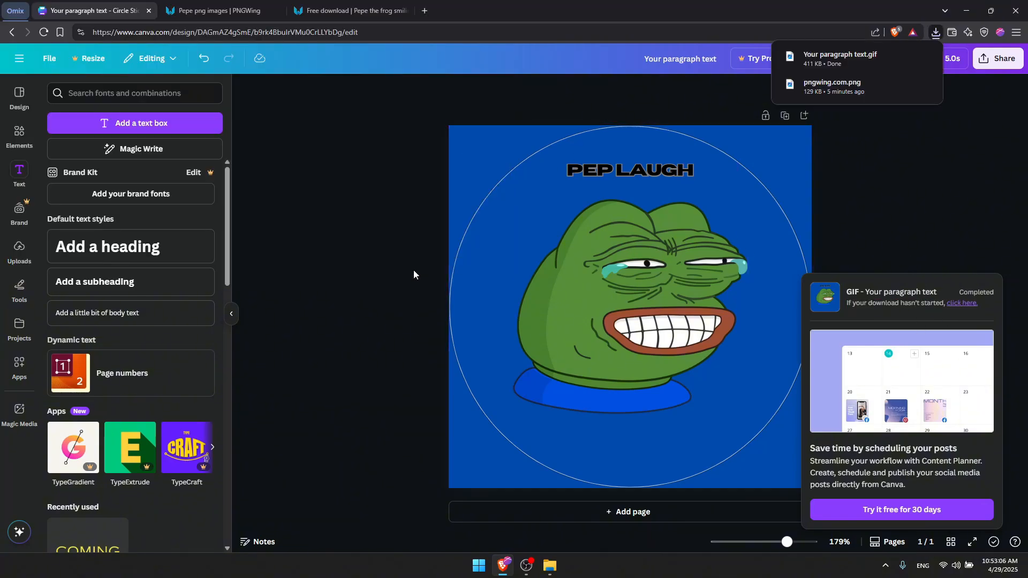
Open the downloaded GIF to check its animation, and close the image viewer
left_click(862, 63)
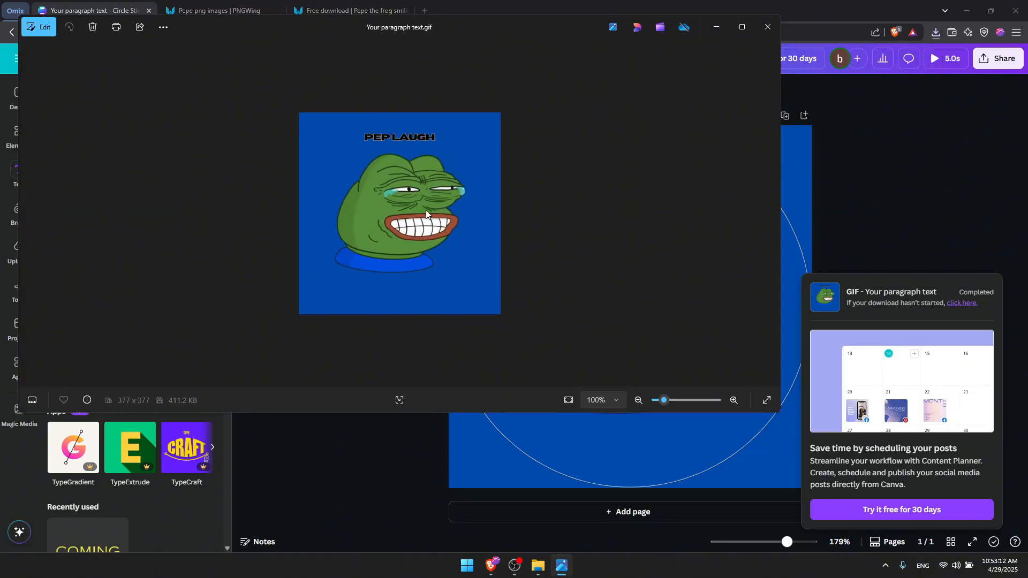
left_click(766, 26)
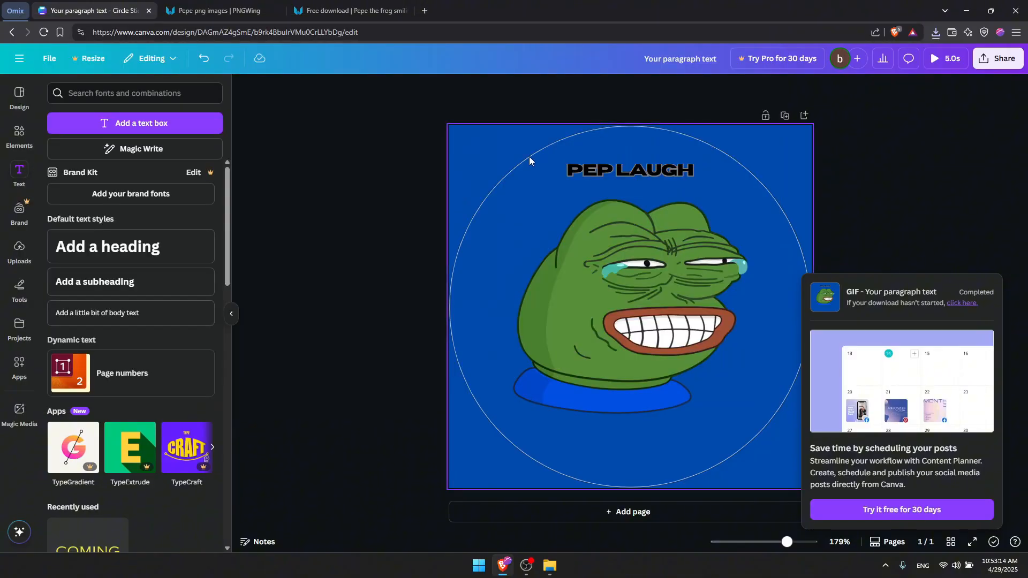